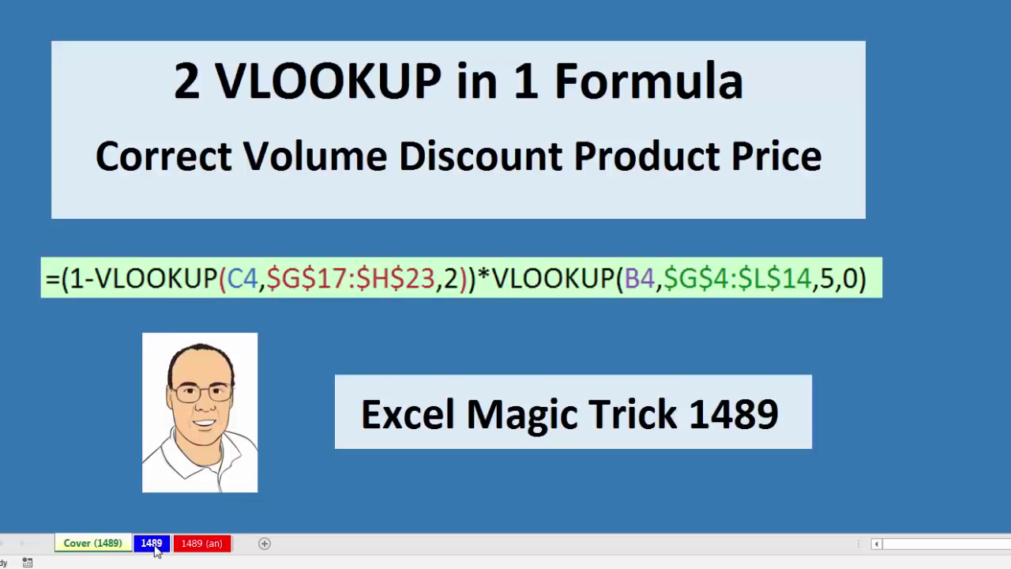
Open the 1489 sheet and examine the invoice rows, the product price list and the quantity discount table.
{"action": "left_click", "coordinate": [153, 545]}
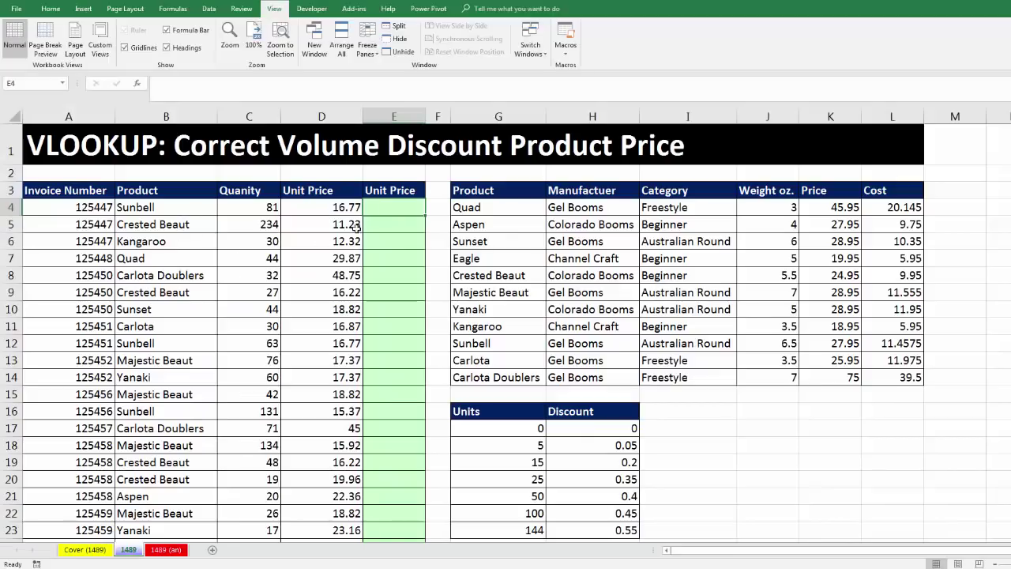
{"action": "left_click", "coordinate": [389, 221]}
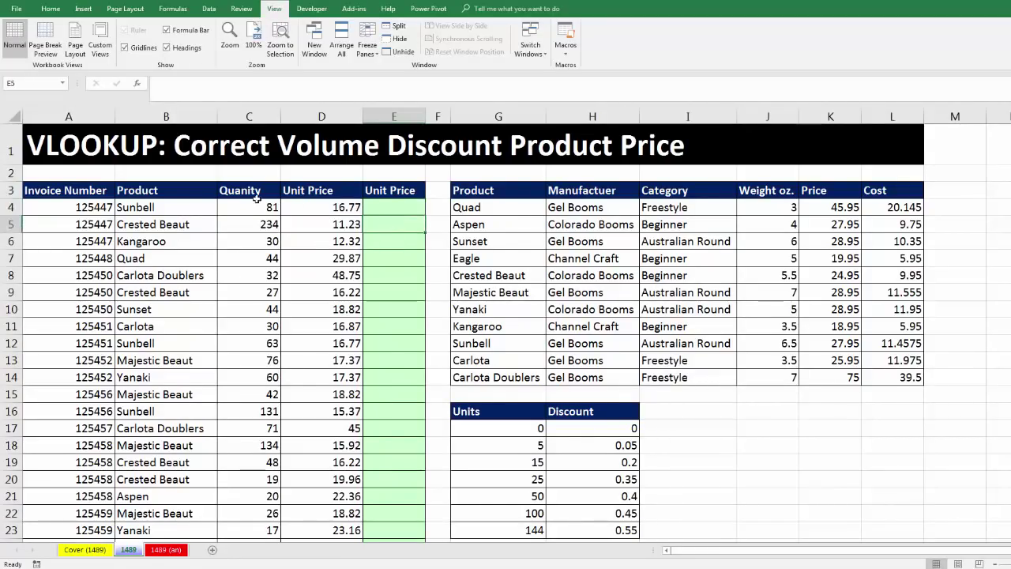
{"action": "left_click", "coordinate": [184, 224]}
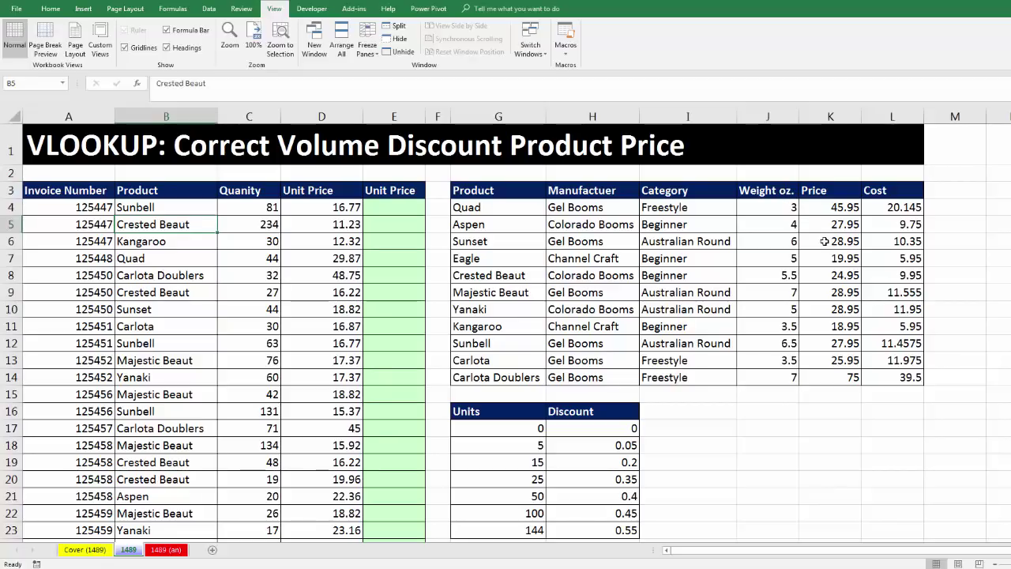
{"action": "left_click_drag", "start_coordinate": [829, 206], "coordinate": [830, 376]}
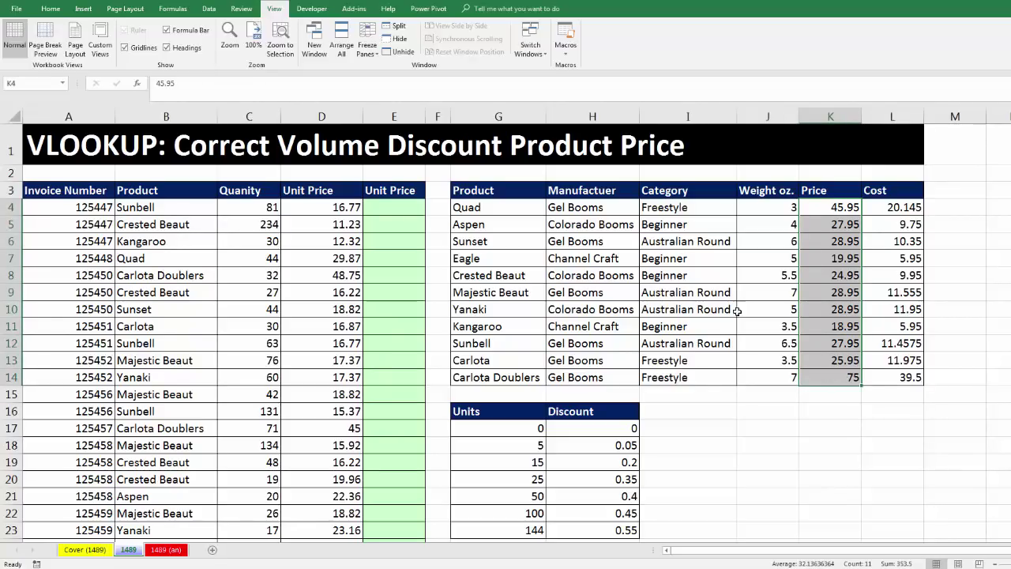
{"action": "left_click", "coordinate": [249, 208]}
{"action": "left_click", "coordinate": [244, 227]}
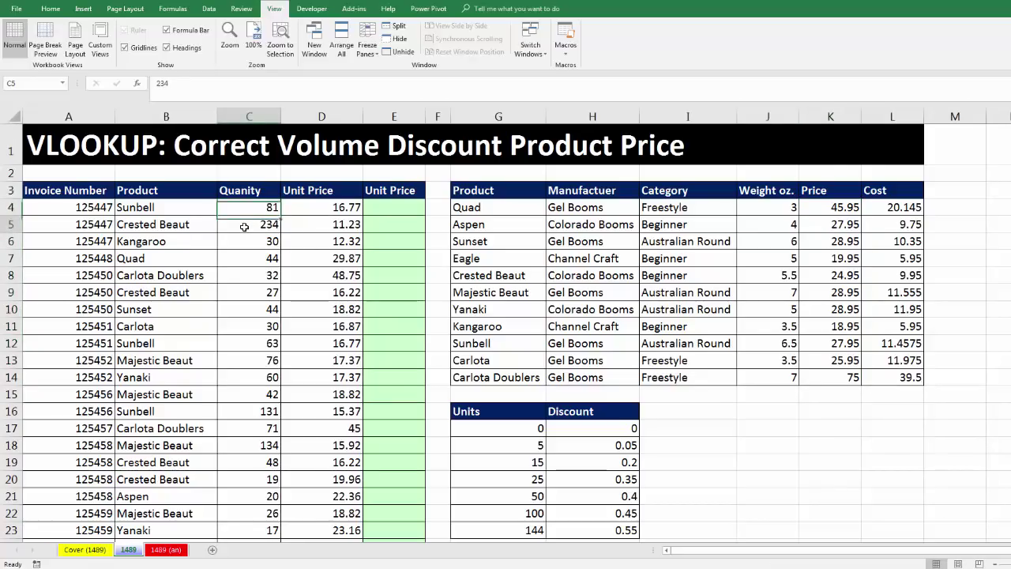
{"action": "left_click", "coordinate": [251, 240]}
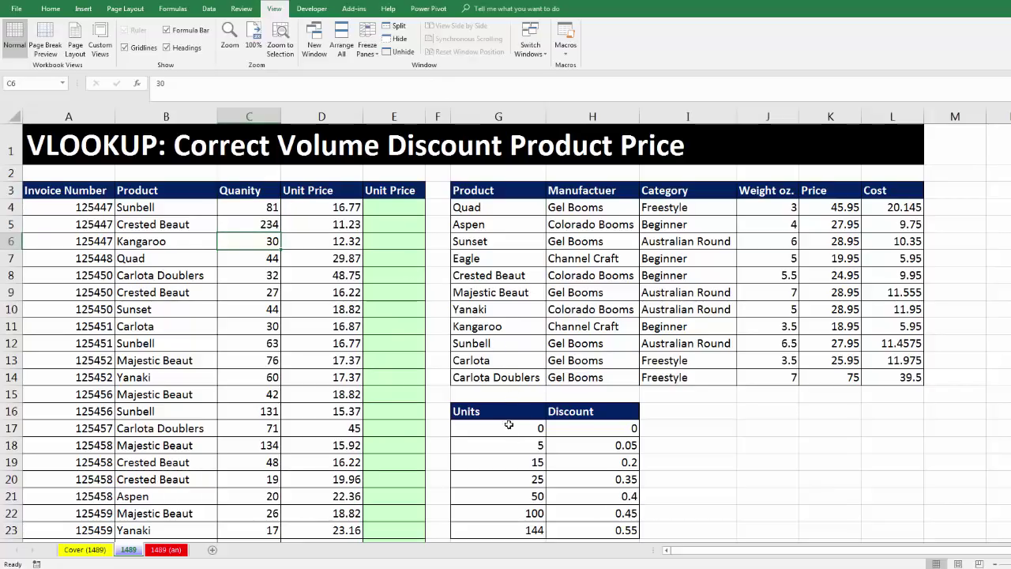
{"action": "left_click_drag", "start_coordinate": [500, 480], "coordinate": [585, 479]}
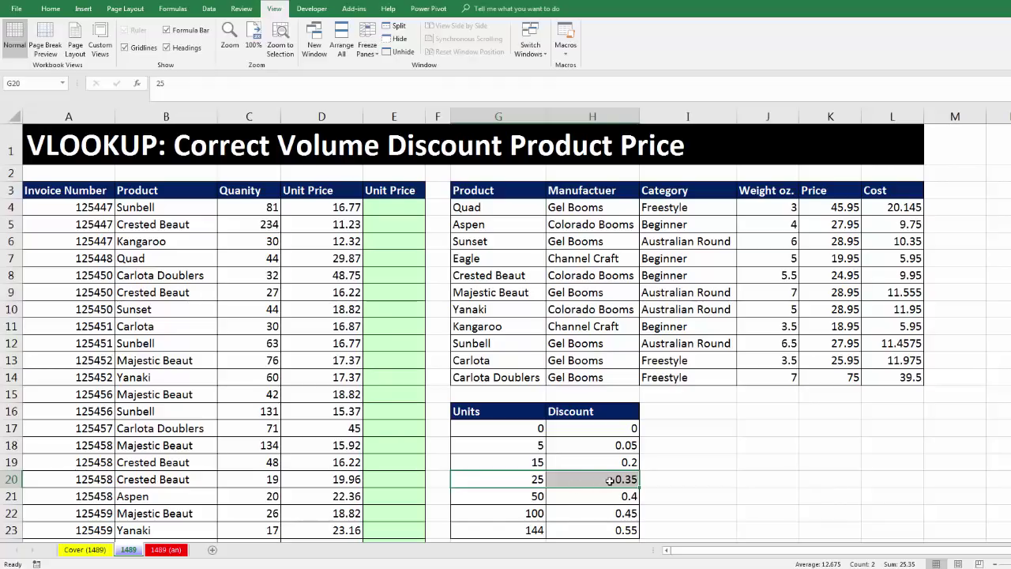
{"action": "left_click", "coordinate": [380, 214]}
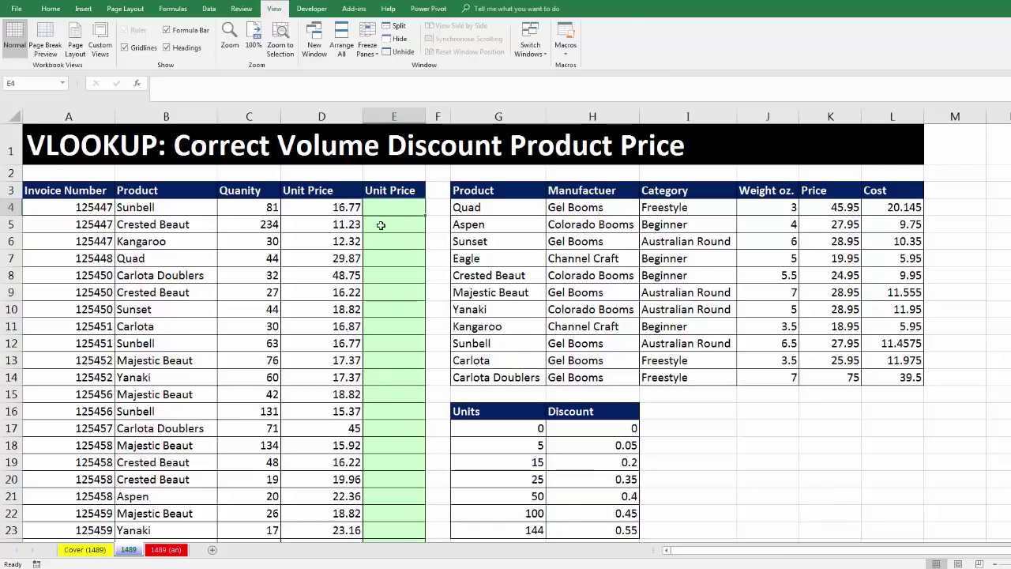
{"action": "key", "text": "Down"}
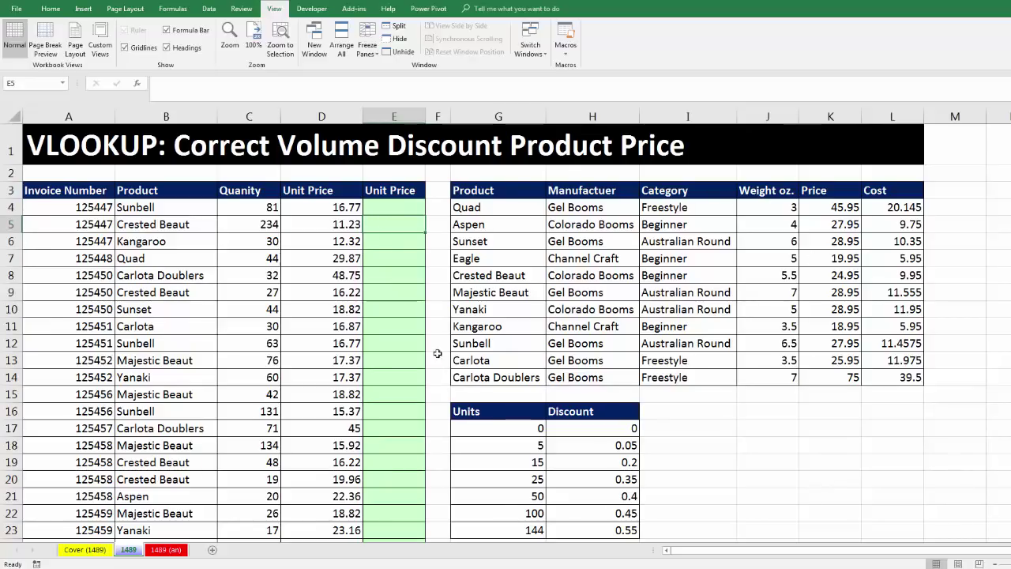
In E4, begin a VLOOKUP of product B4 in the absolute range $G$4:$L$14, returning column 5.
{"action": "left_click", "coordinate": [378, 208]}
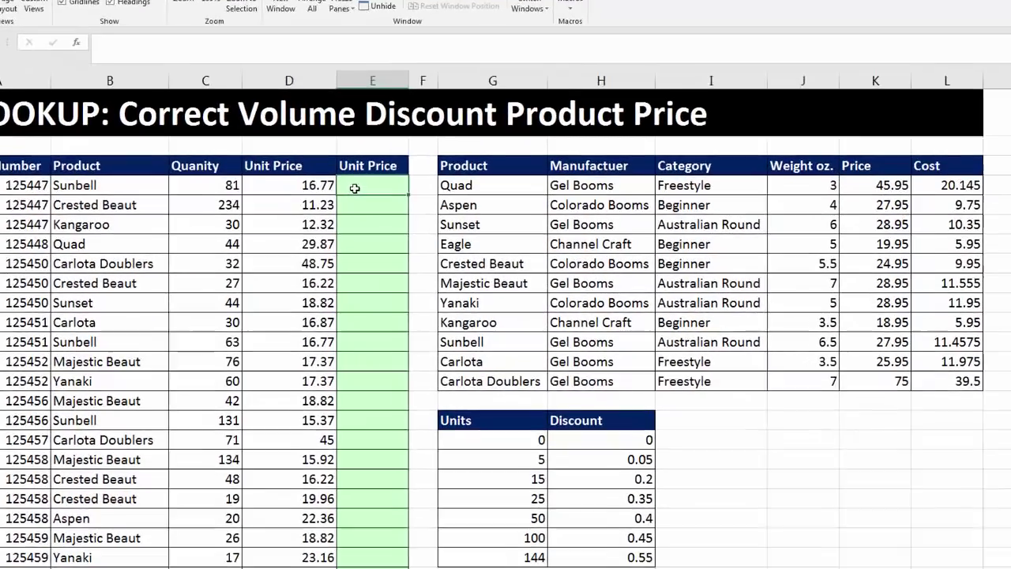
{"action": "type", "text": "=vl"}
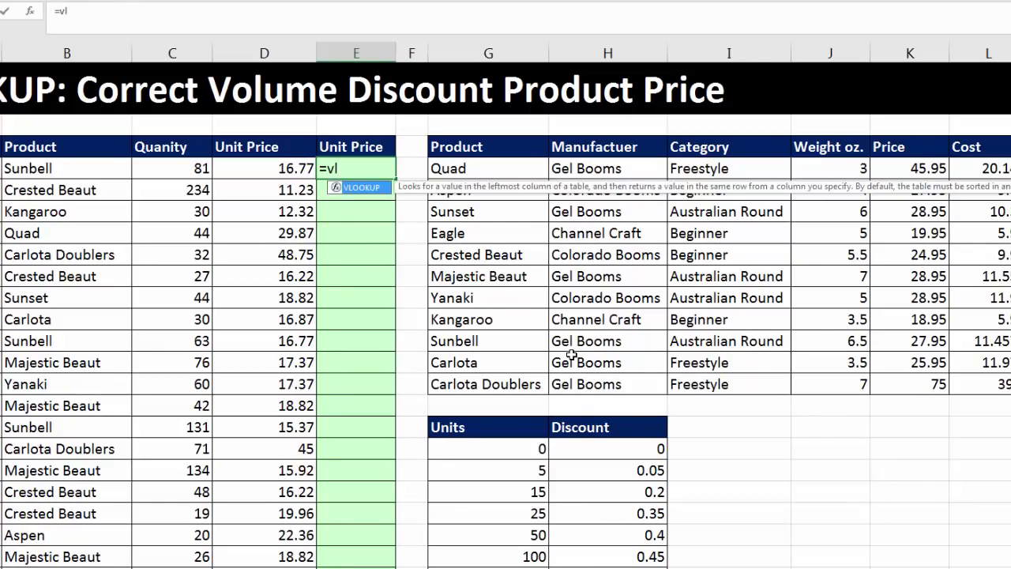
{"action": "key", "text": "Tab"}
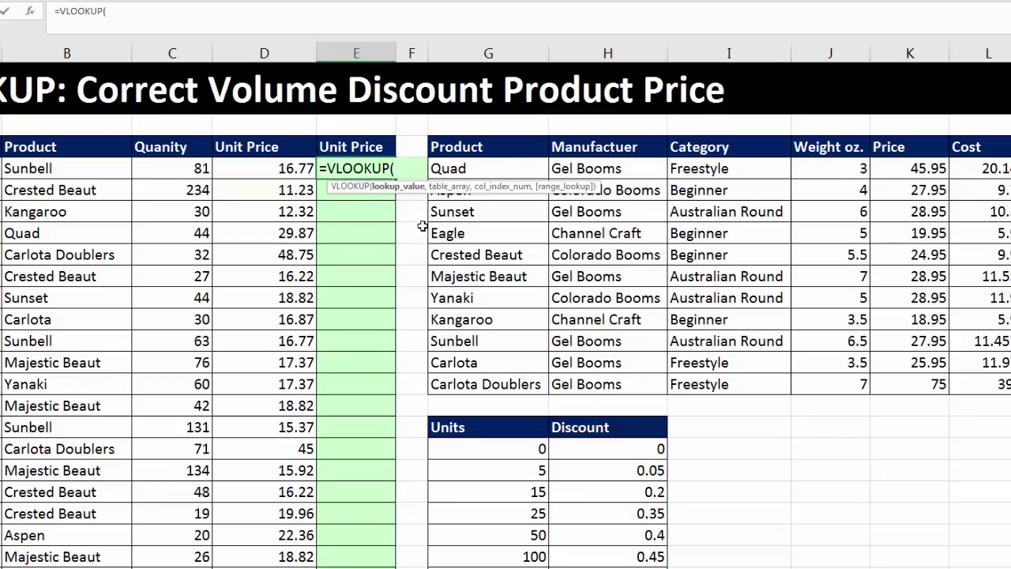
{"action": "left_click", "coordinate": [87, 168]}
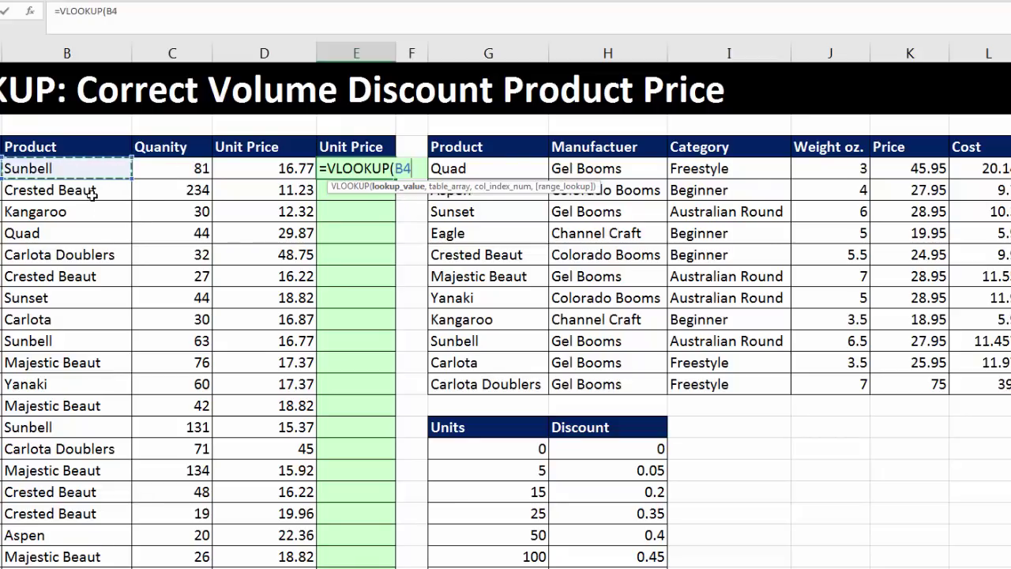
{"action": "type", "text": ","}
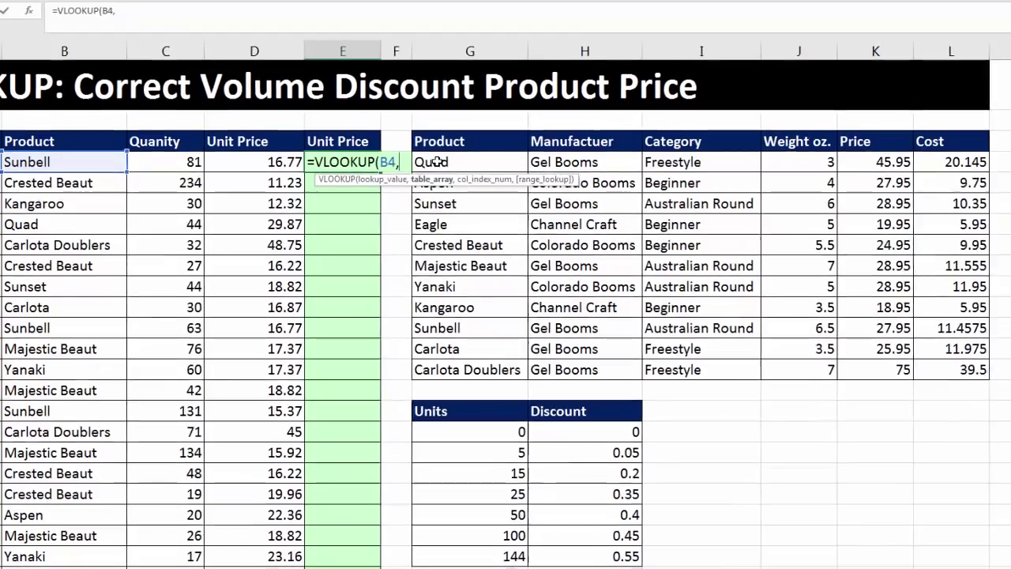
{"action": "left_click_drag", "start_coordinate": [447, 165], "coordinate": [936, 371]}
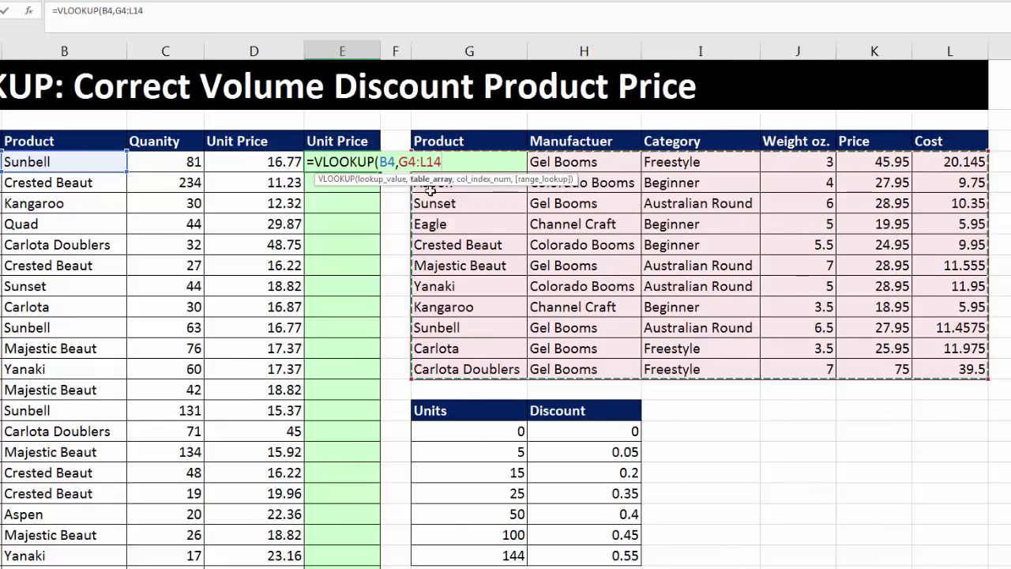
{"action": "key", "text": "F4"}
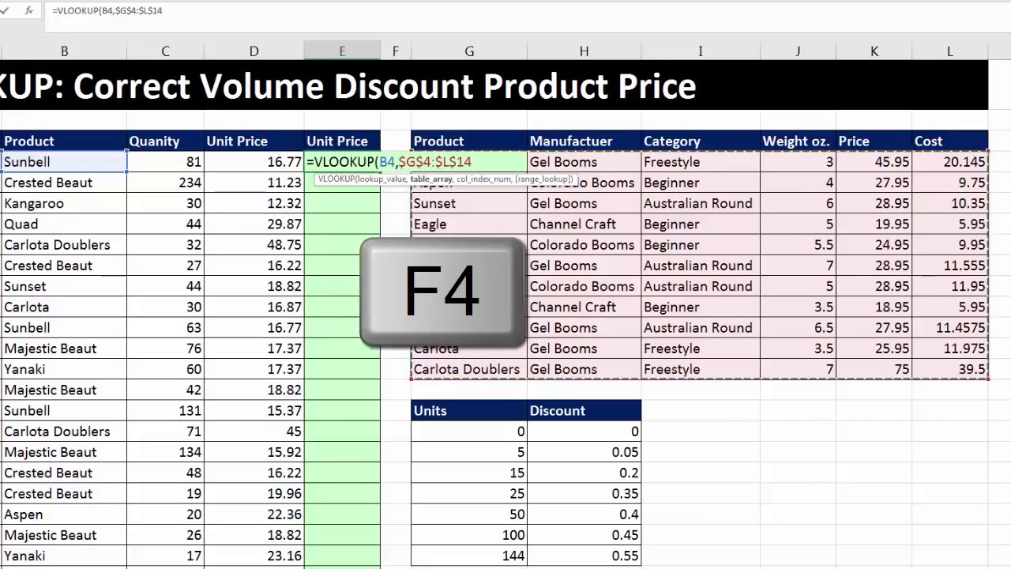
{"action": "type", "text": ",5"}
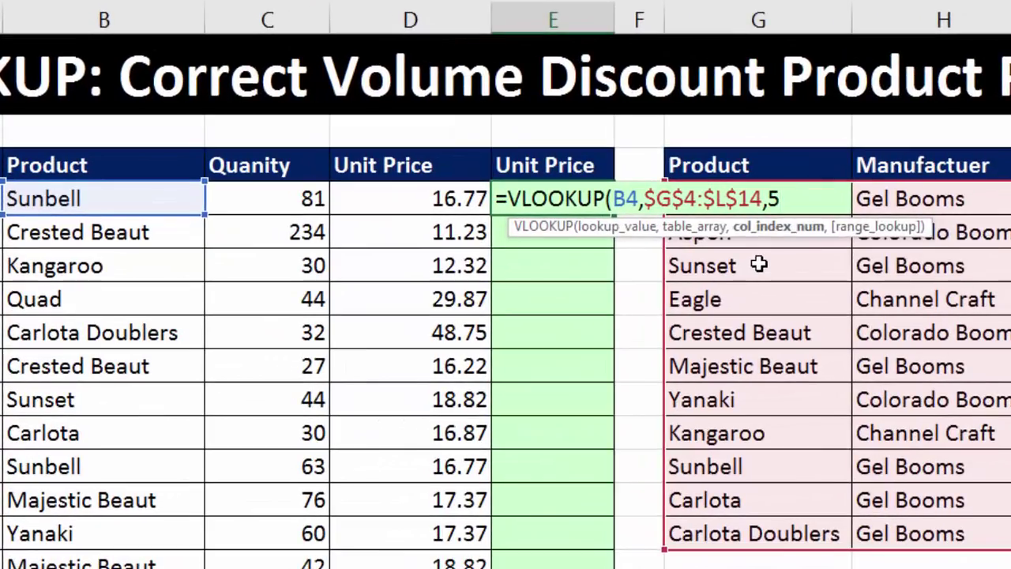
{"action": "type", "text": ","}
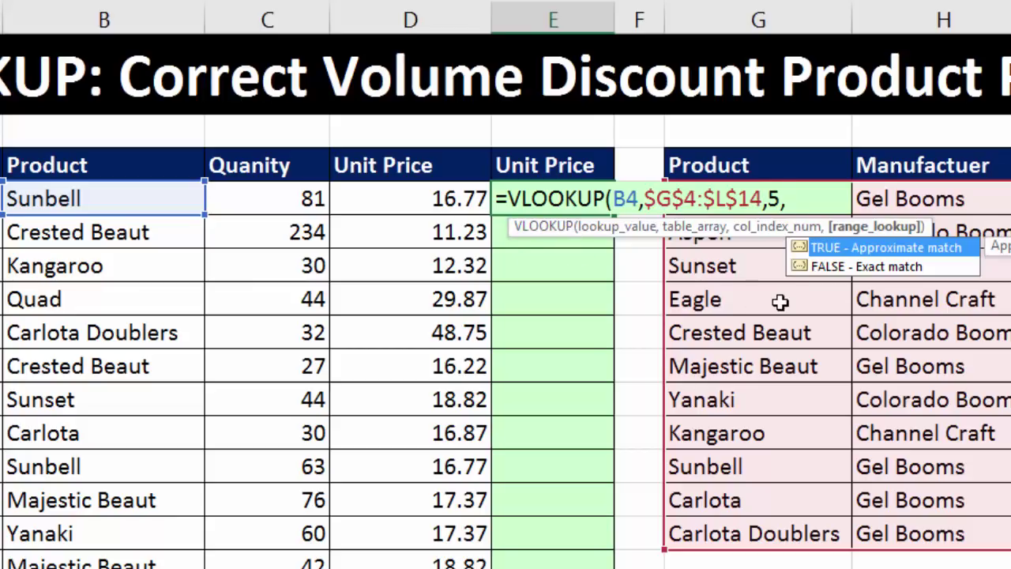
{"action": "double_click", "coordinate": [822, 267]}
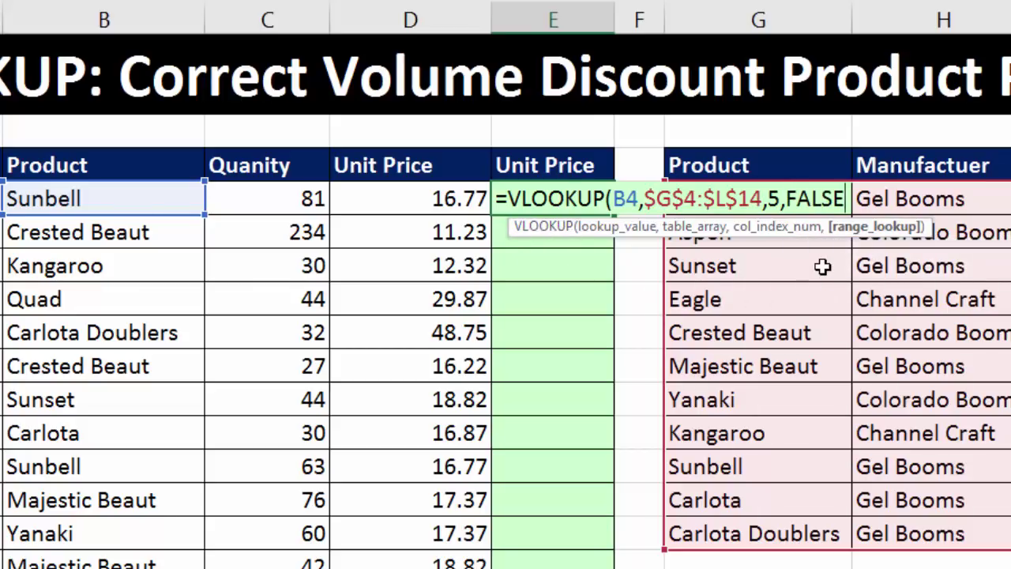
{"action": "key", "text": "BackSpace"}
{"action": "key", "text": "BackSpace"}
{"action": "key", "text": "BackSpace"}
{"action": "key", "text": "BackSpace"}
{"action": "key", "text": "BackSpace"}
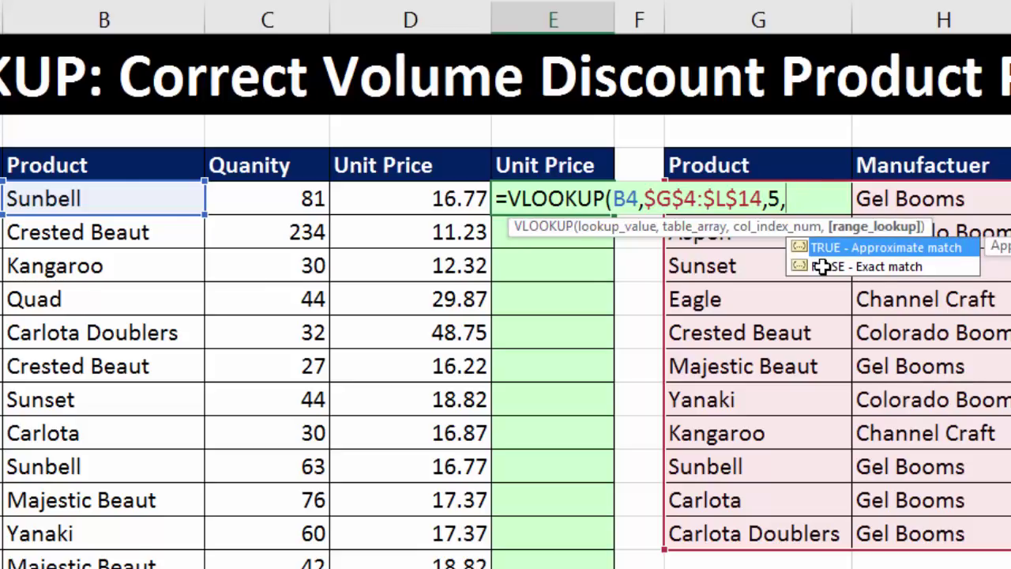
Complete the E4 formula with 0 as the exact-match argument and fill it down the Unit Price column.
{"action": "type", "text": "0)"}
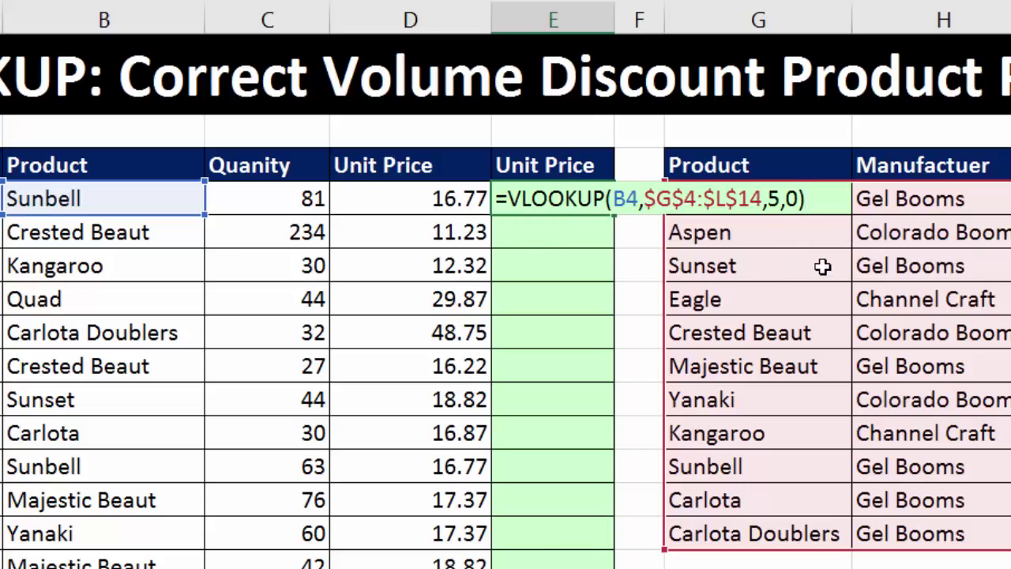
{"action": "key", "text": "ctrl+Return"}
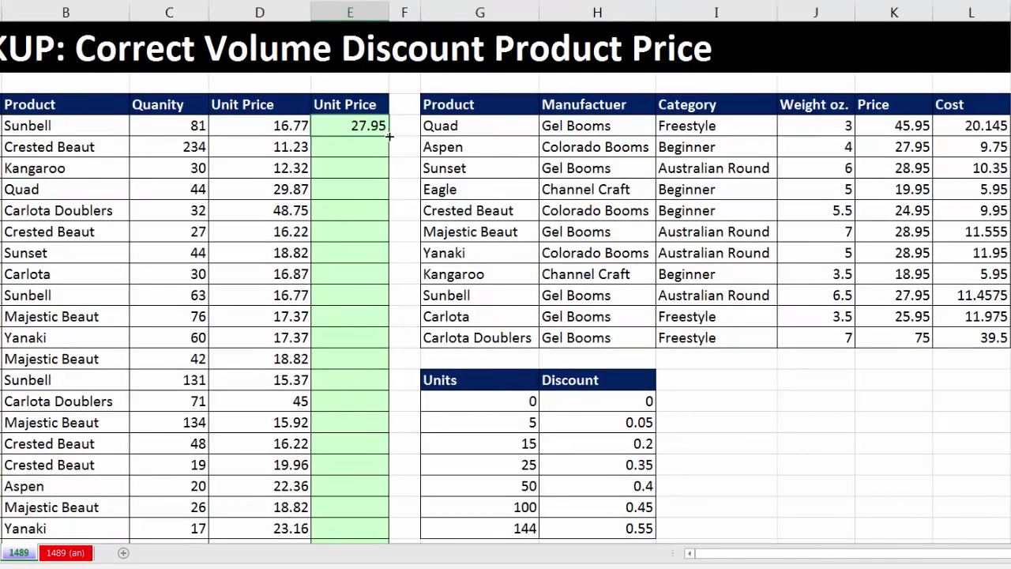
{"action": "double_click", "coordinate": [390, 136]}
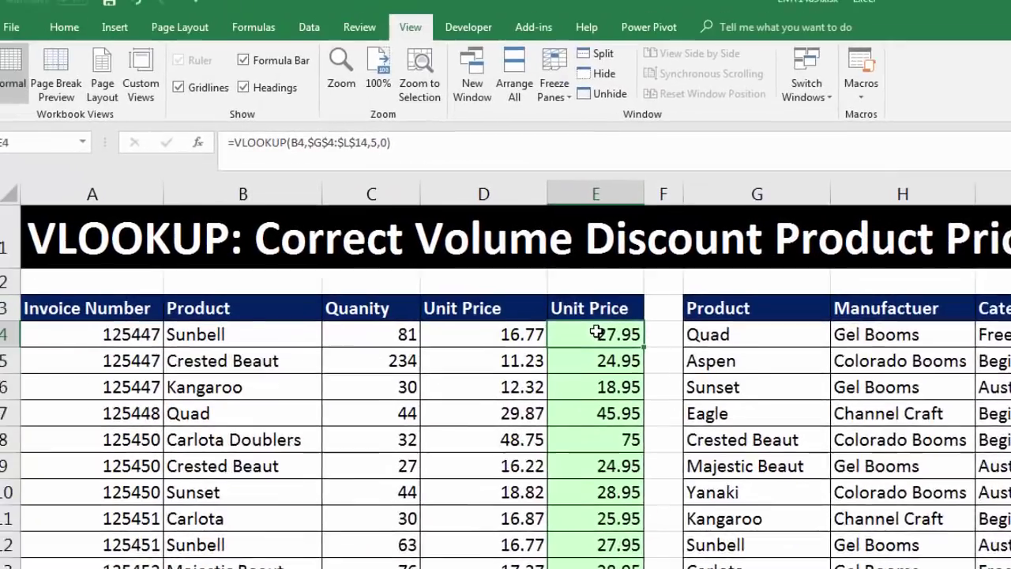
Copy VLOOKUP(B4,$G$4:$L$14,5,0), without the equal sign, from the E4 formula and show the Office Clipboard.
{"action": "key", "text": "F2"}
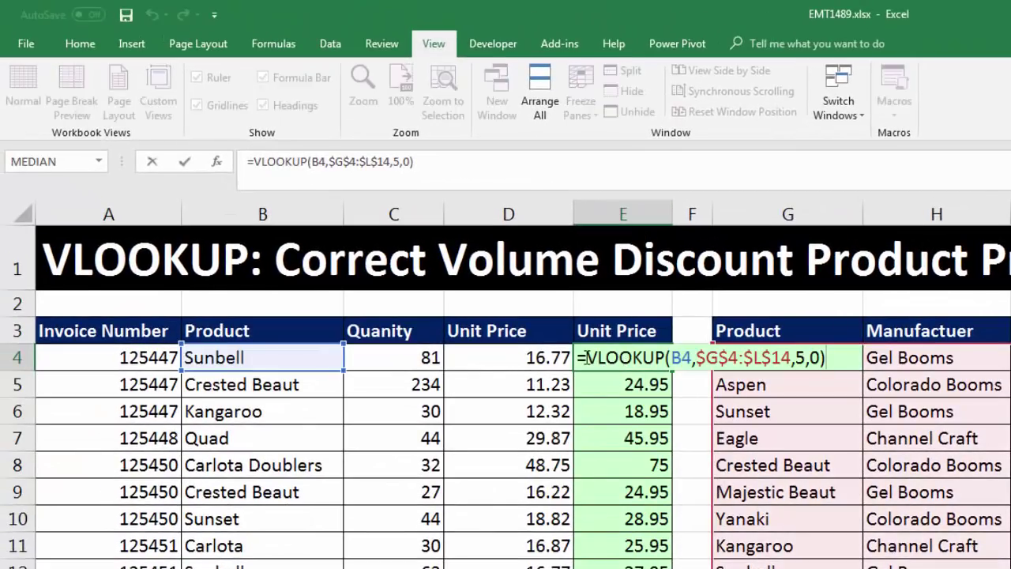
{"action": "left_click_drag", "start_coordinate": [587, 357], "coordinate": [859, 367]}
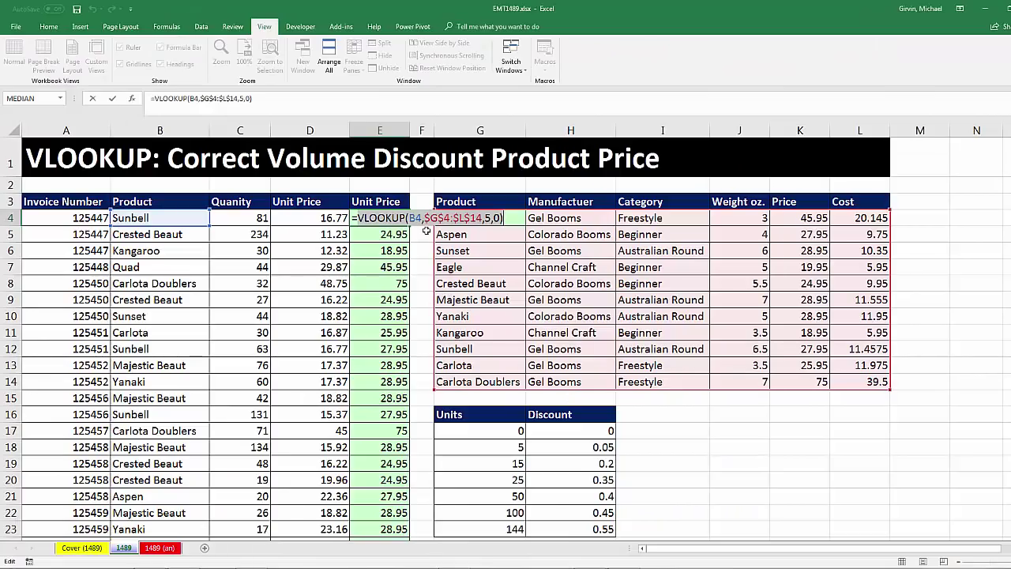
{"action": "key", "text": "ctrl+c"}
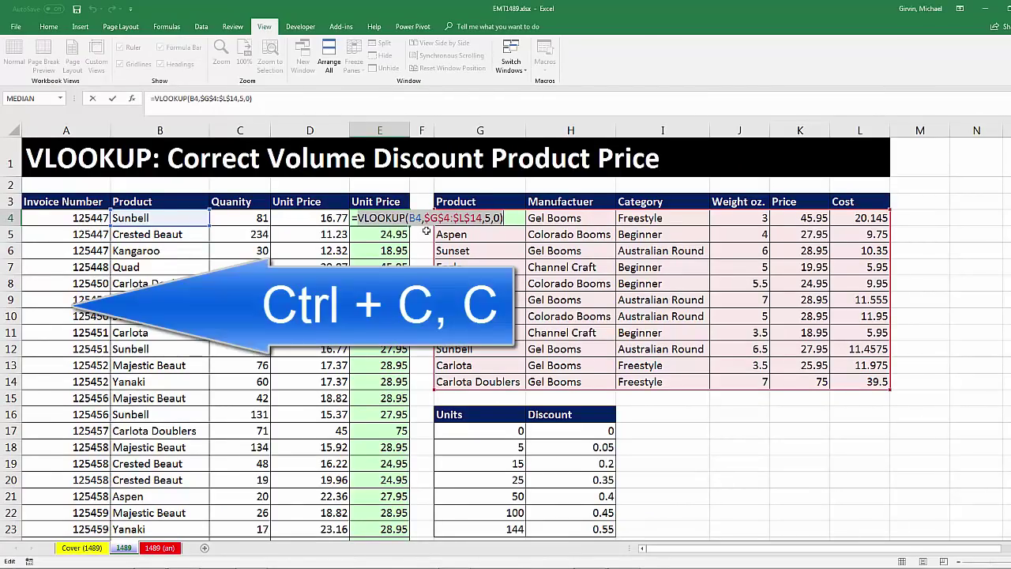
{"action": "key", "text": "ctrl+c"}
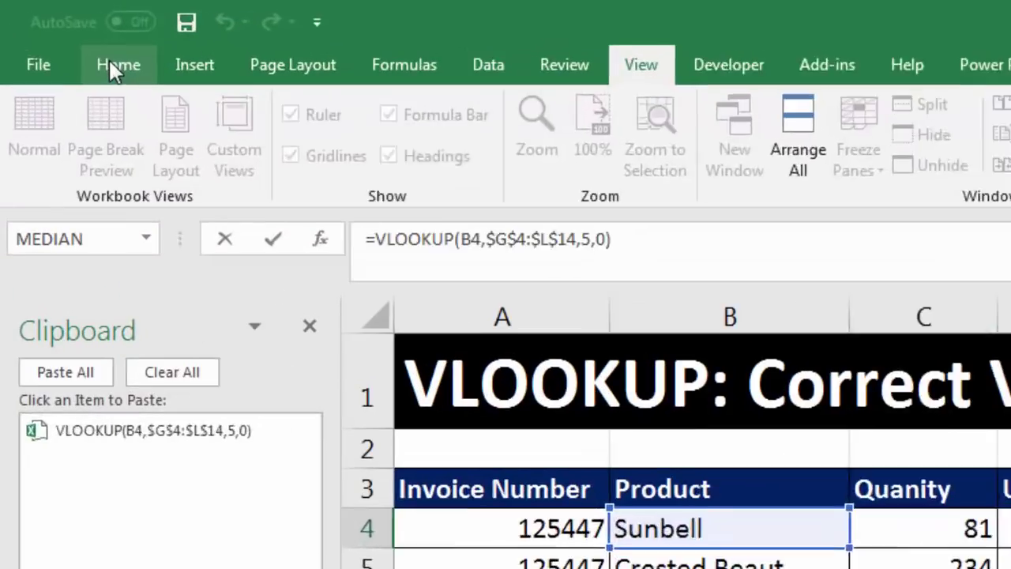
Check the Office Clipboard's display option for showing it after copying twice.
{"action": "left_click", "coordinate": [48, 26]}
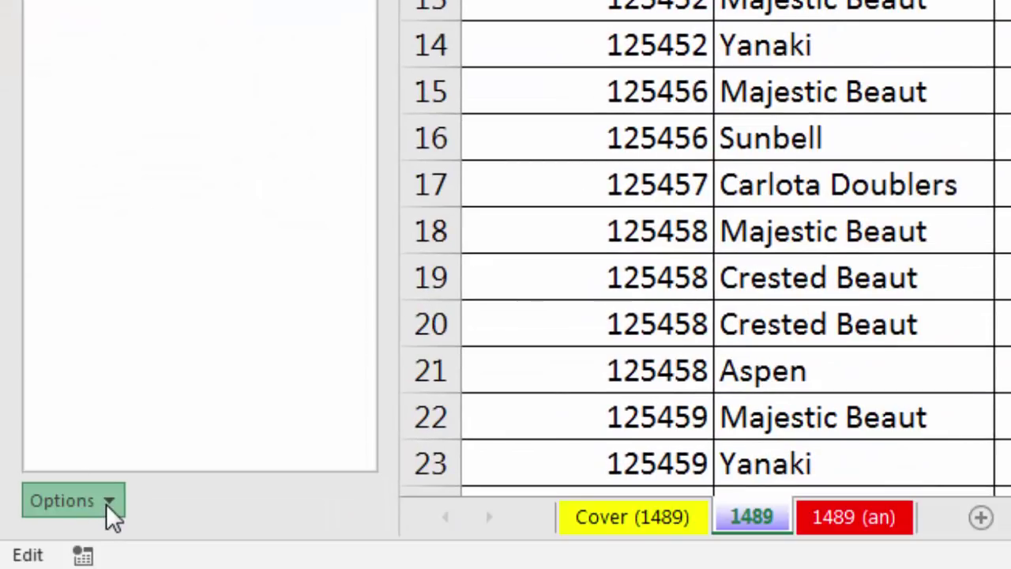
{"action": "left_click", "coordinate": [105, 504]}
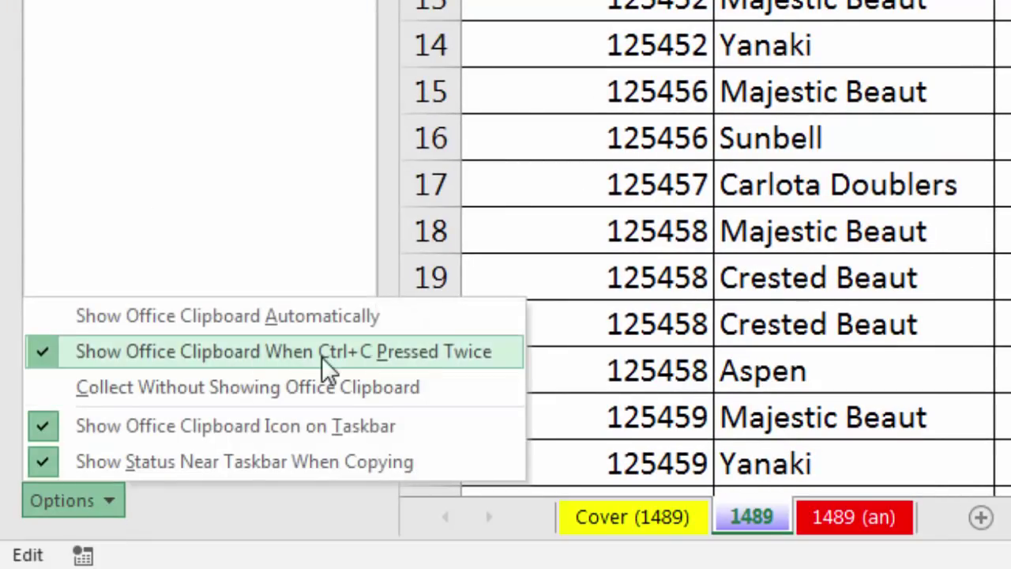
{"action": "left_click", "coordinate": [156, 348]}
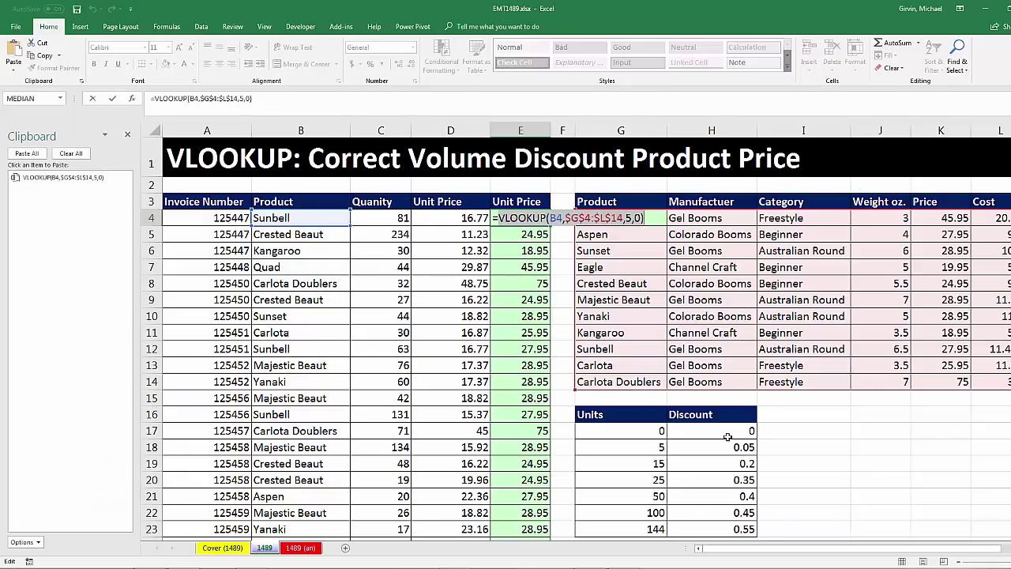
Replace the E4 formula with a VLOOKUP of quantity C4 in the absolute discount table range $G$17:$H$23.
{"action": "type", "text": "vl"}
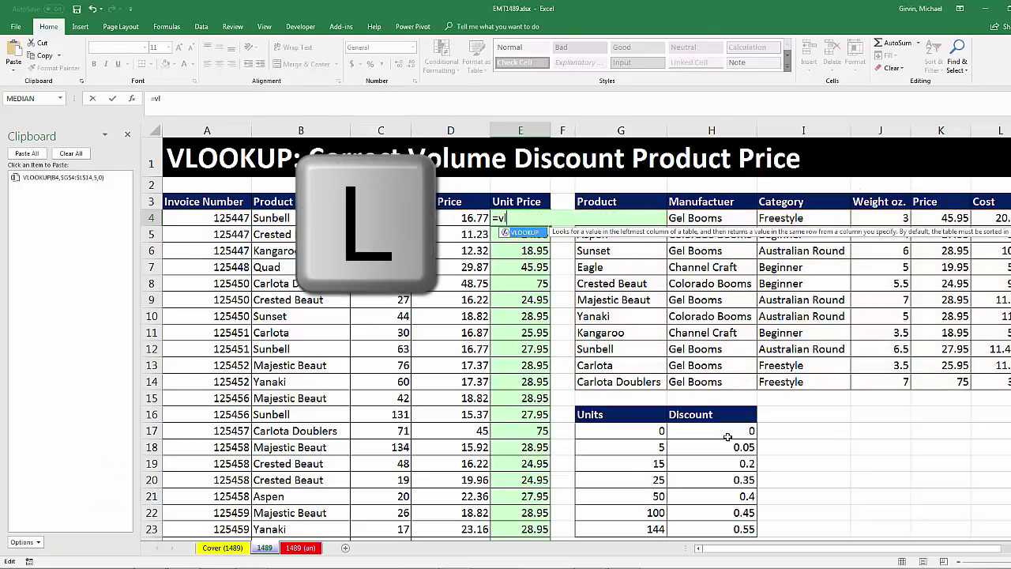
{"action": "key", "text": "Tab"}
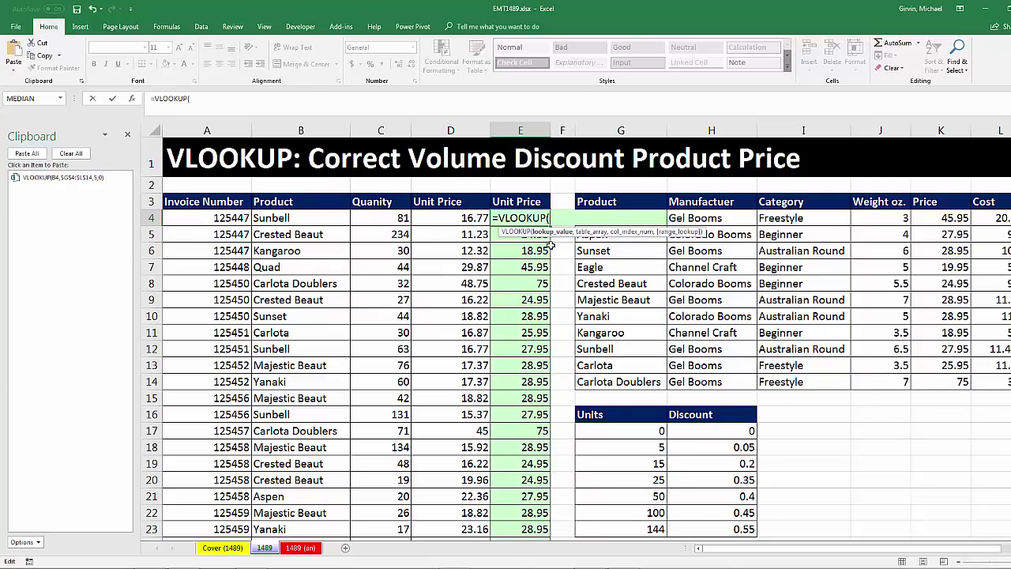
{"action": "left_click", "coordinate": [398, 219]}
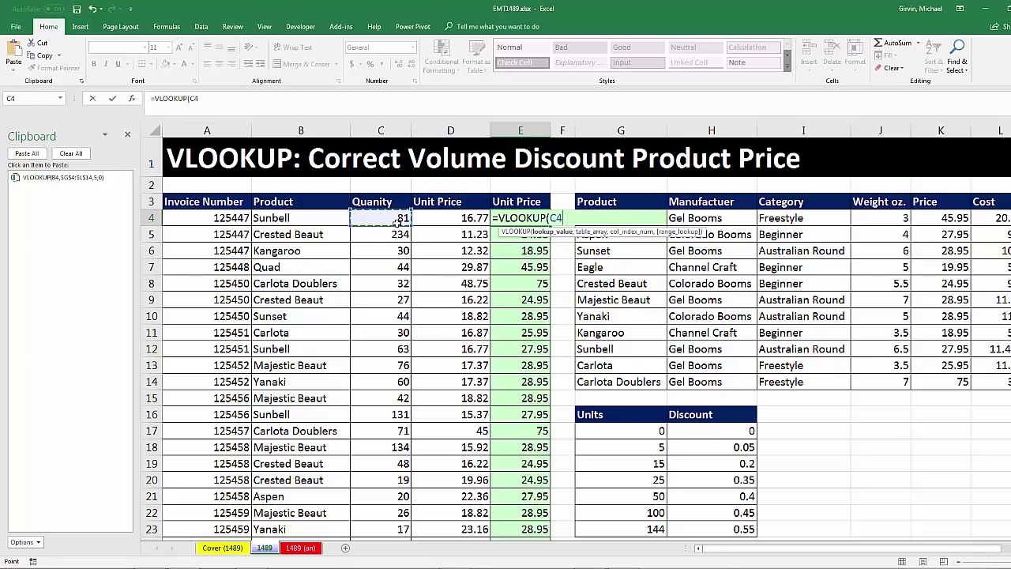
{"action": "type", "text": ","}
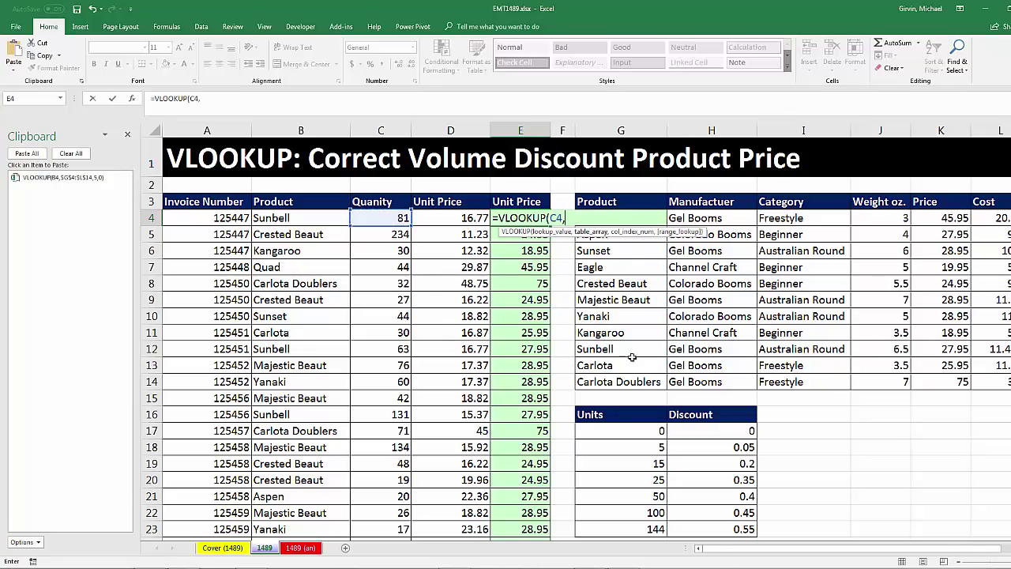
{"action": "left_click_drag", "start_coordinate": [632, 431], "coordinate": [713, 530]}
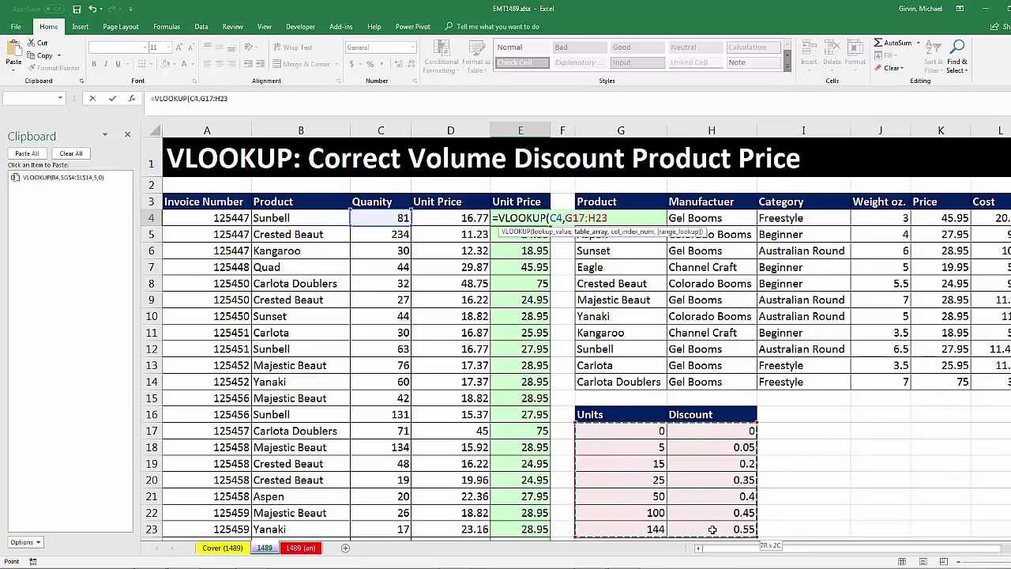
{"action": "key", "text": "F4"}
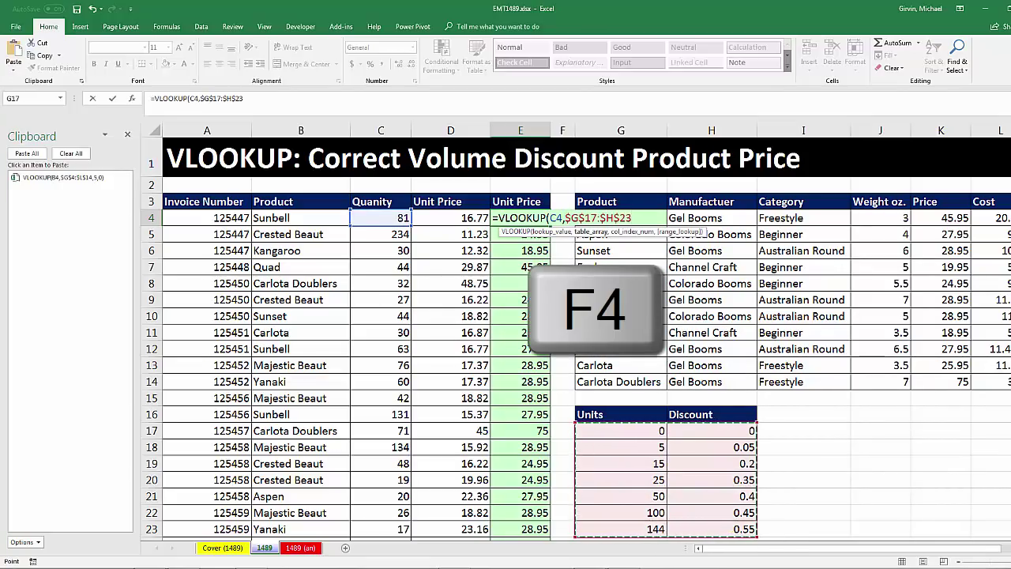
{"action": "type", "text": ","}
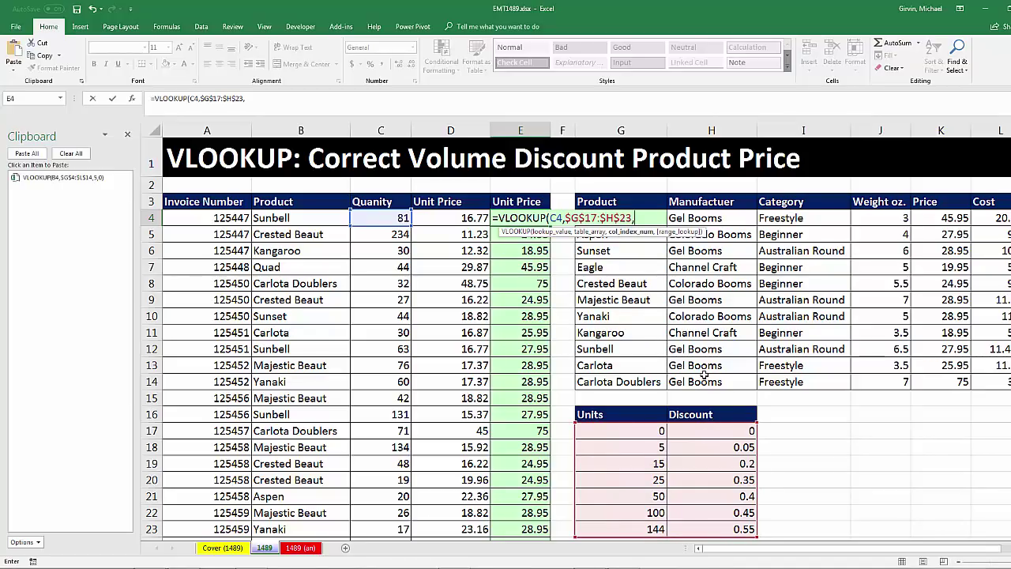
Complete the E4 discount lookup with column 2, omitting the range_lookup argument, and fill it down the Unit Price column.
{"action": "type", "text": "2,"}
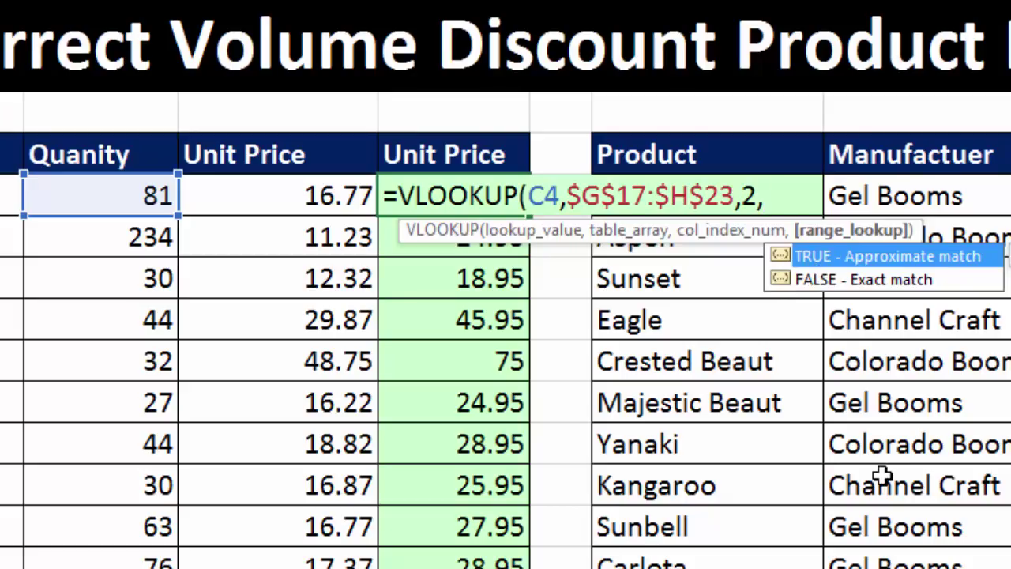
{"action": "key", "text": "BackSpace"}
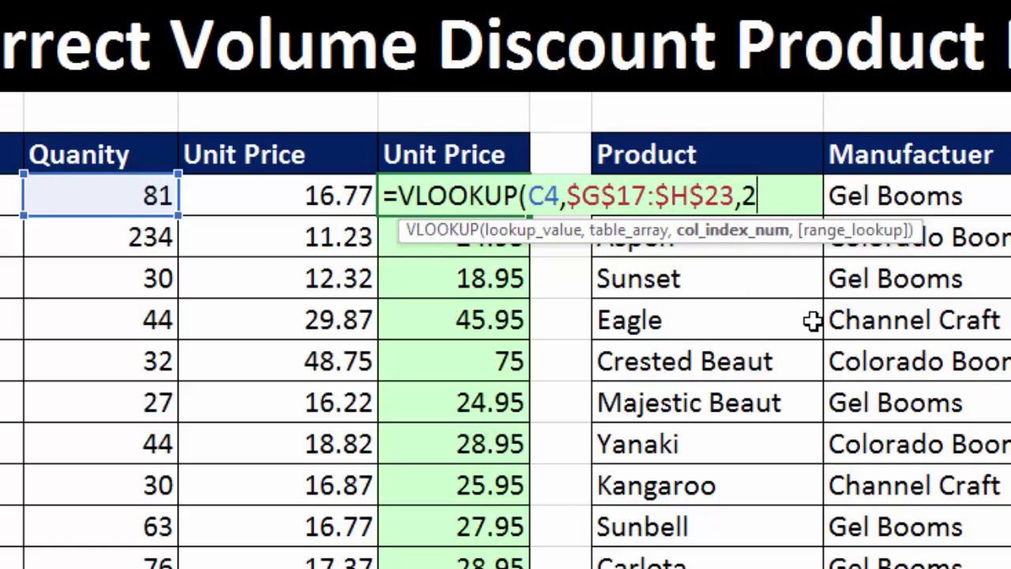
{"action": "type", "text": ")"}
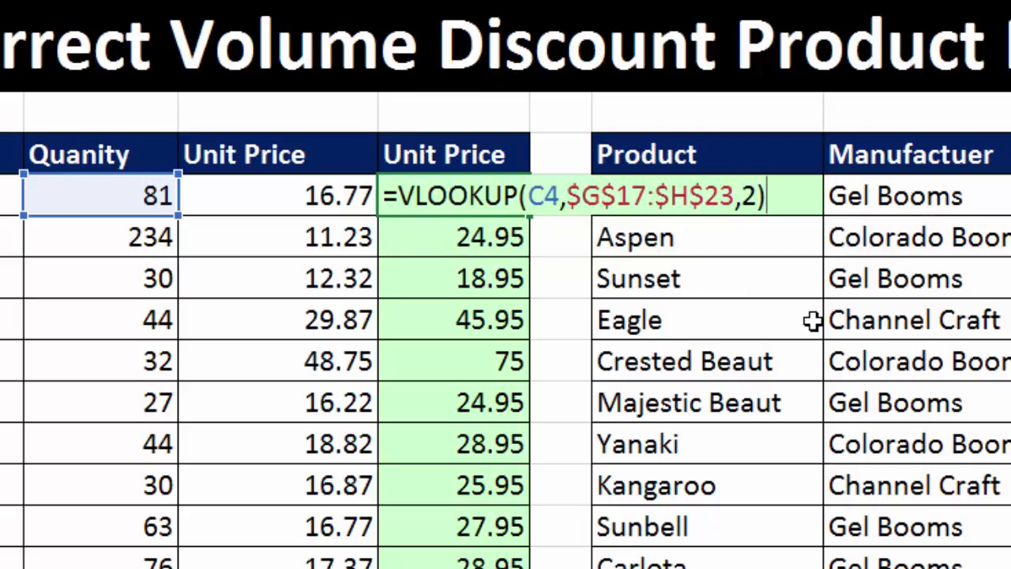
{"action": "key", "text": "ctrl+Return"}
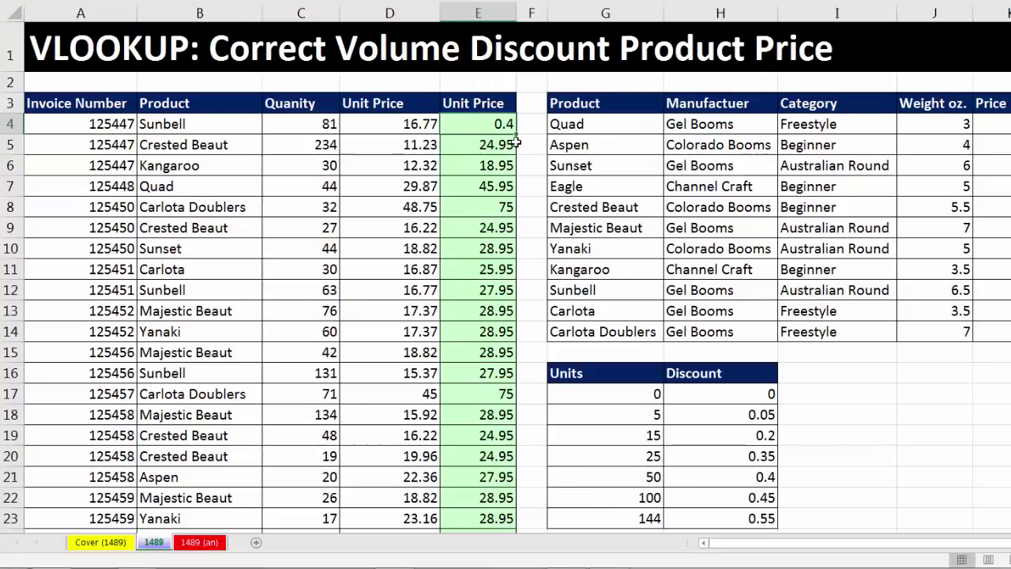
{"action": "double_click", "coordinate": [516, 133]}
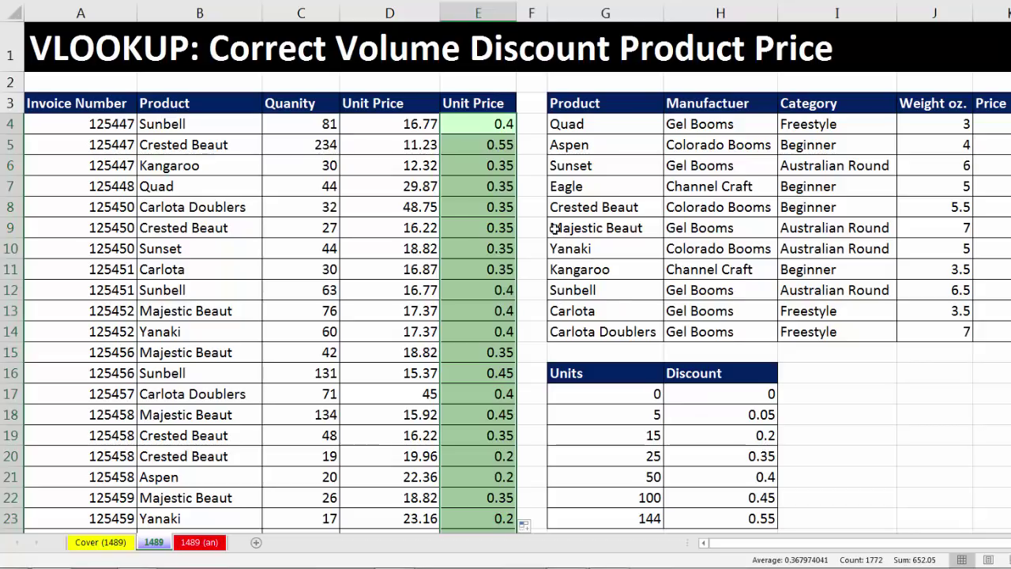
Change the E4 formula to one minus the discount, =(1-VLOOKUP(C4,$G$17:$H$23,2)), and fill it down the Unit Price column.
{"action": "left_click", "coordinate": [489, 129]}
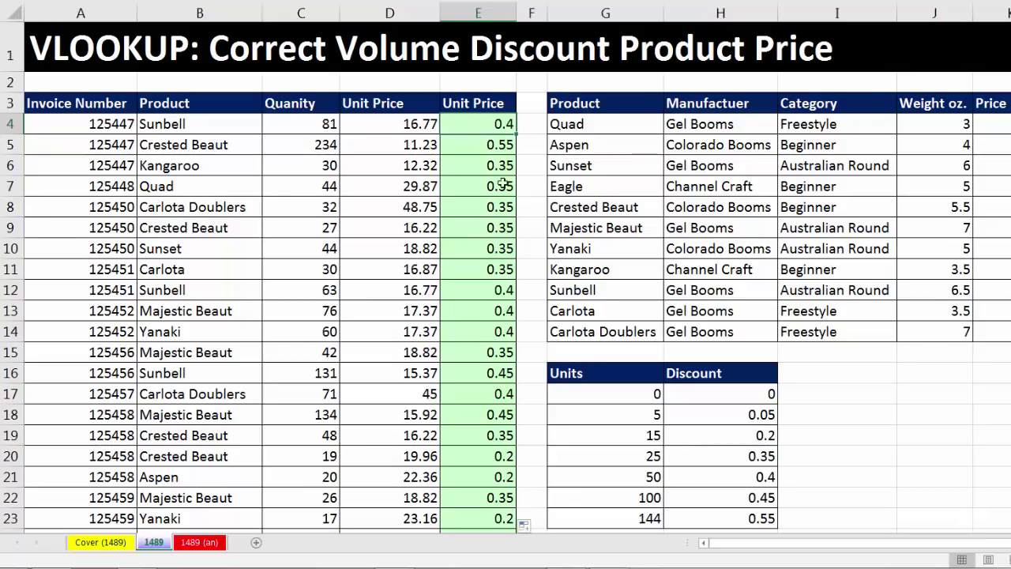
{"action": "key", "text": "F2"}
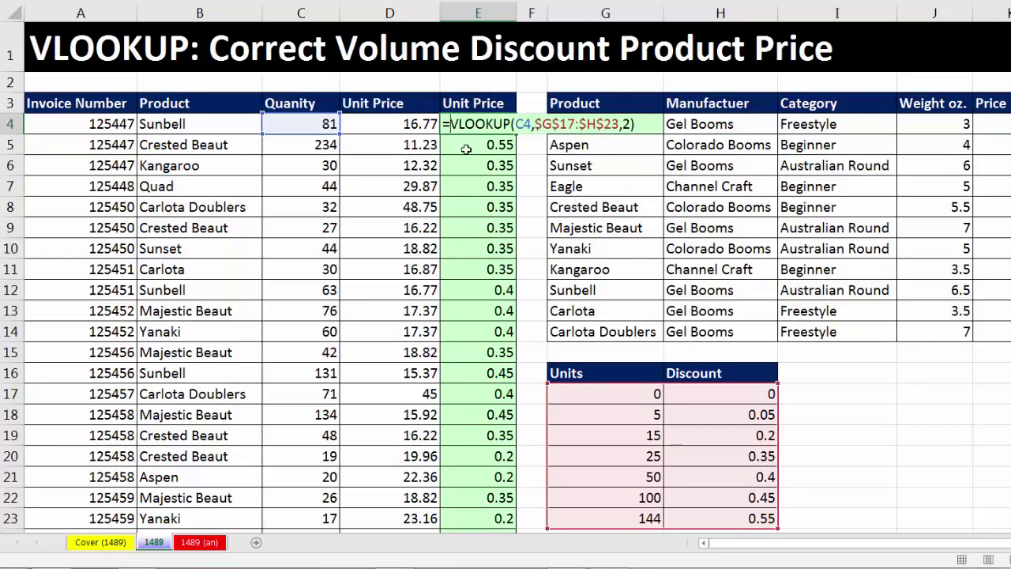
{"action": "type", "text": "(1-"}
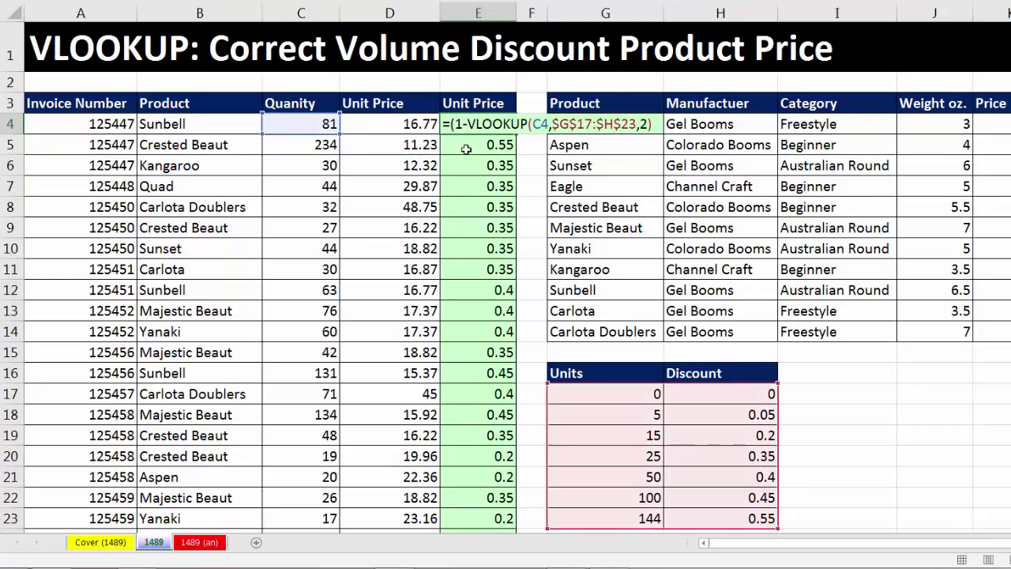
{"action": "left_click", "coordinate": [658, 124]}
{"action": "type", "text": ")"}
{"action": "key", "text": "ctrl+Return"}
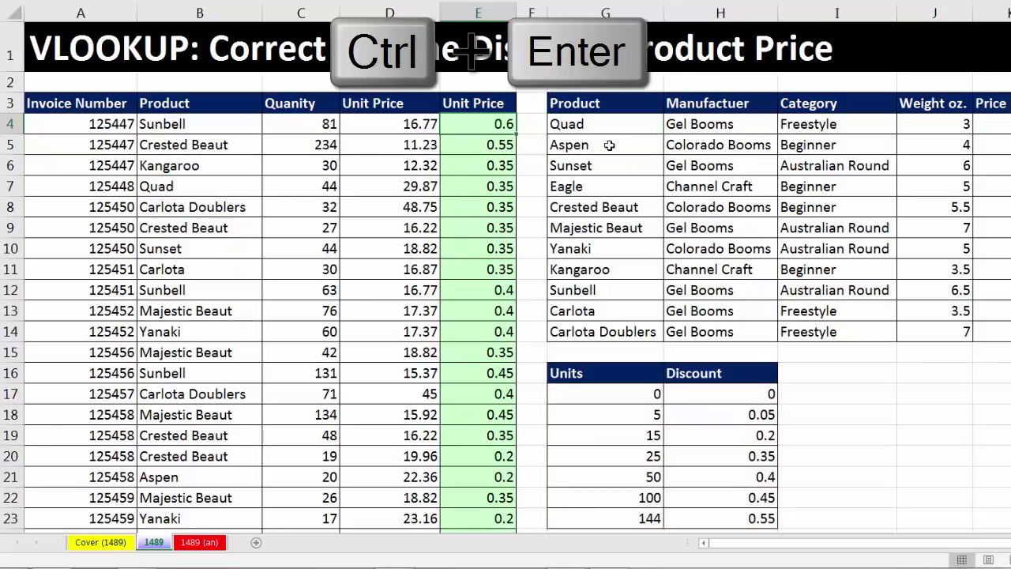
{"action": "double_click", "coordinate": [515, 134]}
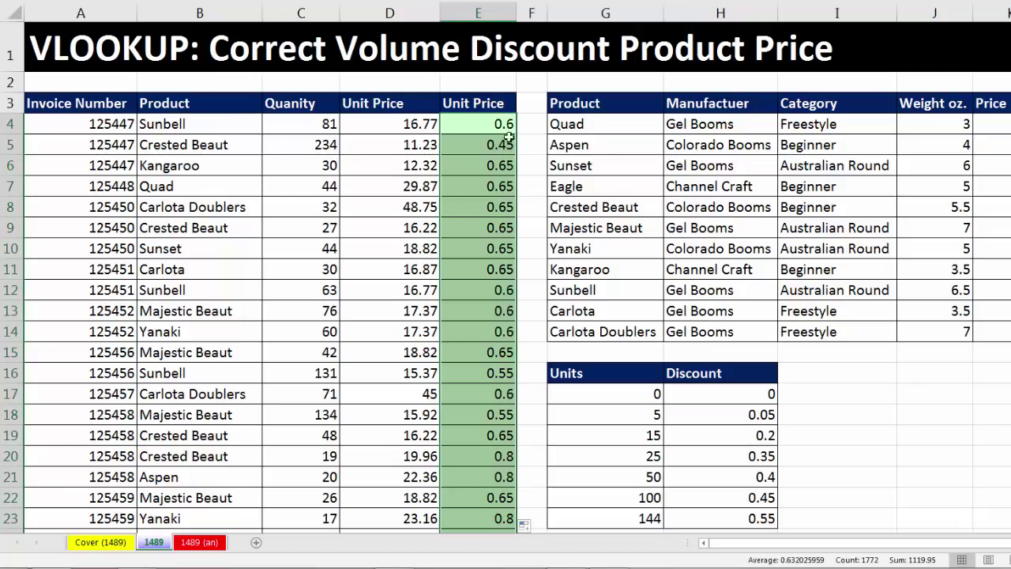
Multiply the E4 formula by VLOOKUP(B4,$G$4:$L$14,5,0) pasted from the Office Clipboard and fill it down the Unit Price column.
{"action": "left_click", "coordinate": [485, 131]}
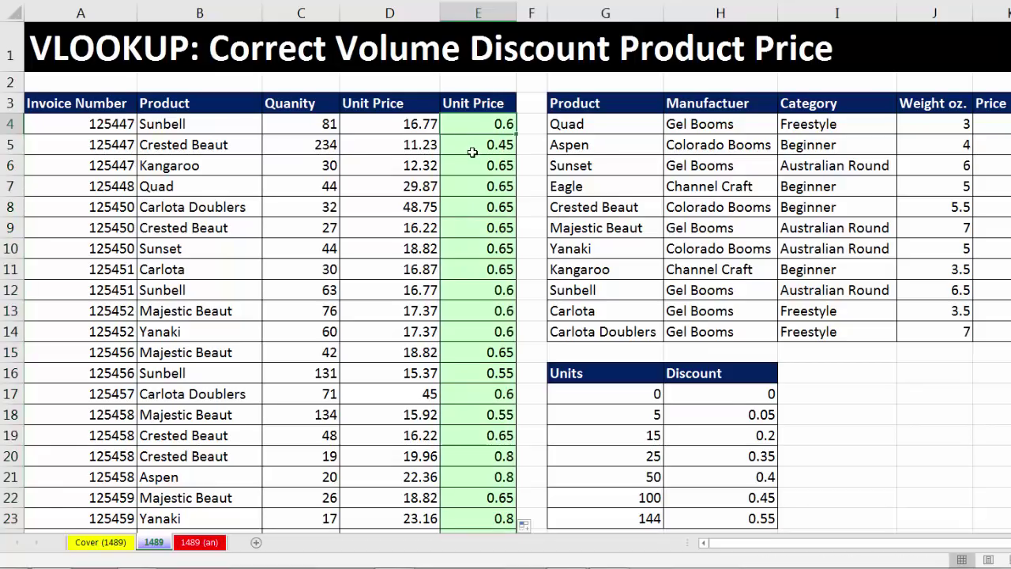
{"action": "left_click", "coordinate": [472, 151]}
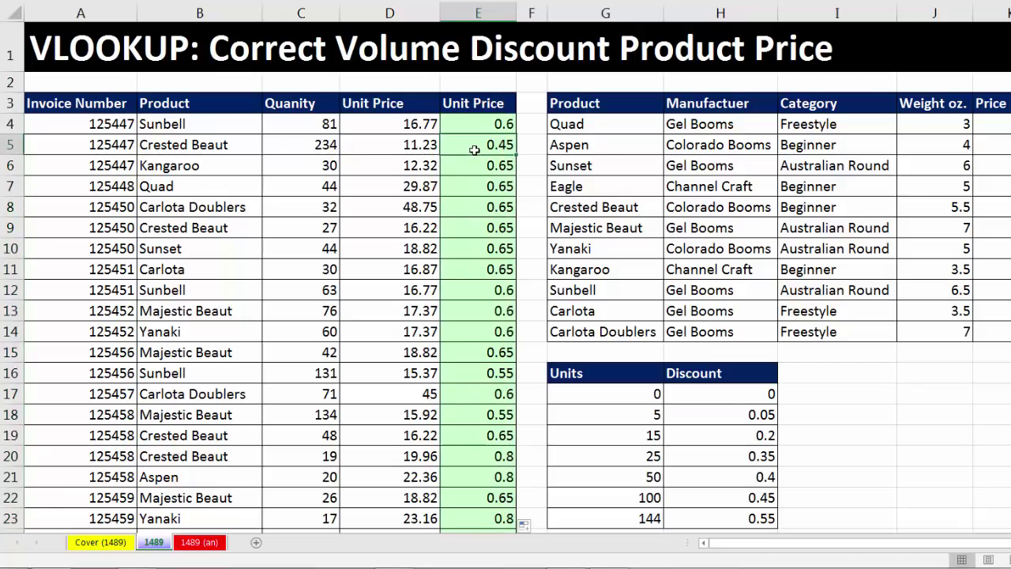
{"action": "left_click", "coordinate": [468, 126]}
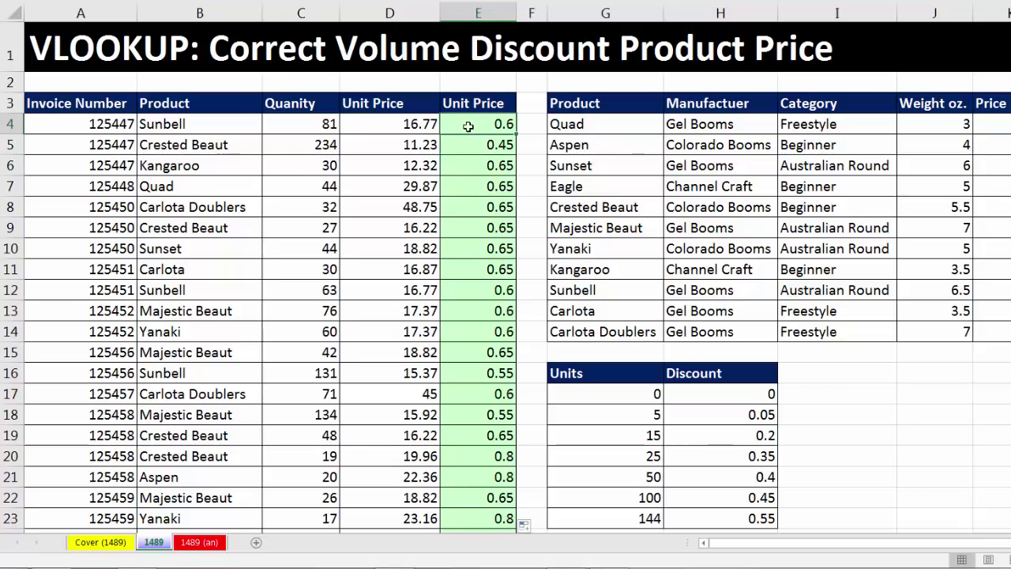
{"action": "key", "text": "F2"}
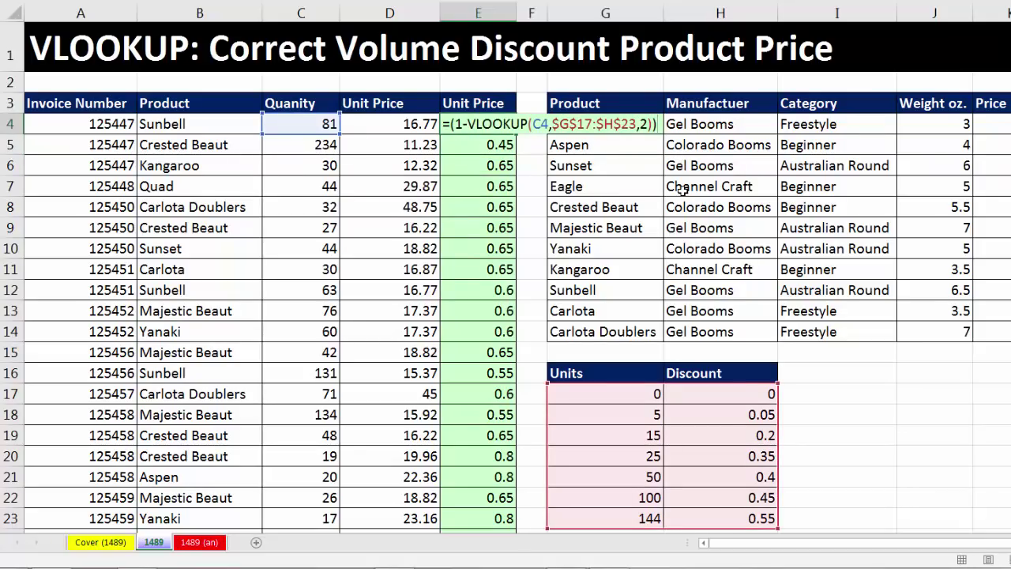
{"action": "type", "text": "*"}
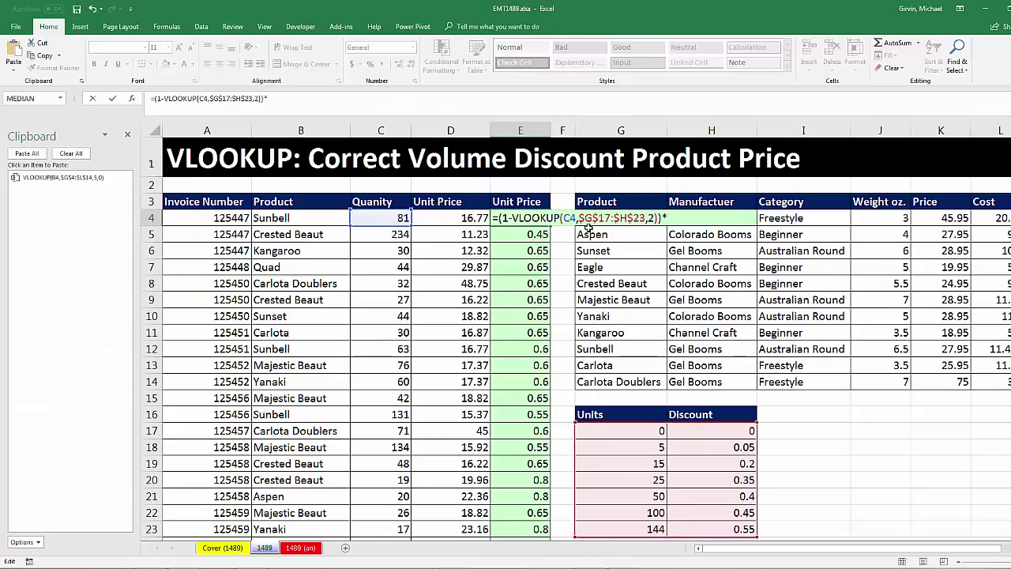
{"action": "left_click", "coordinate": [45, 188]}
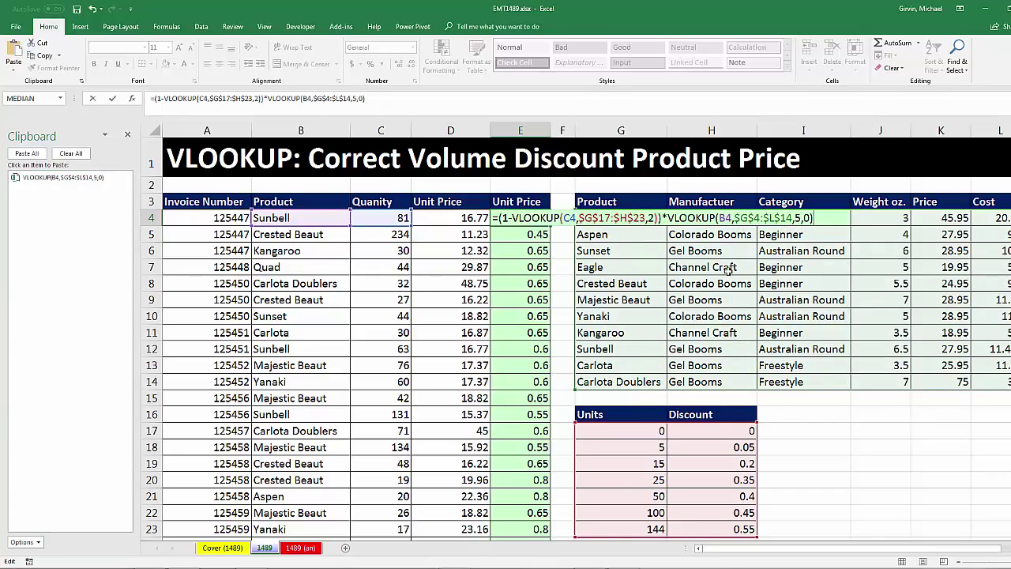
{"action": "key", "text": "ctrl+Return"}
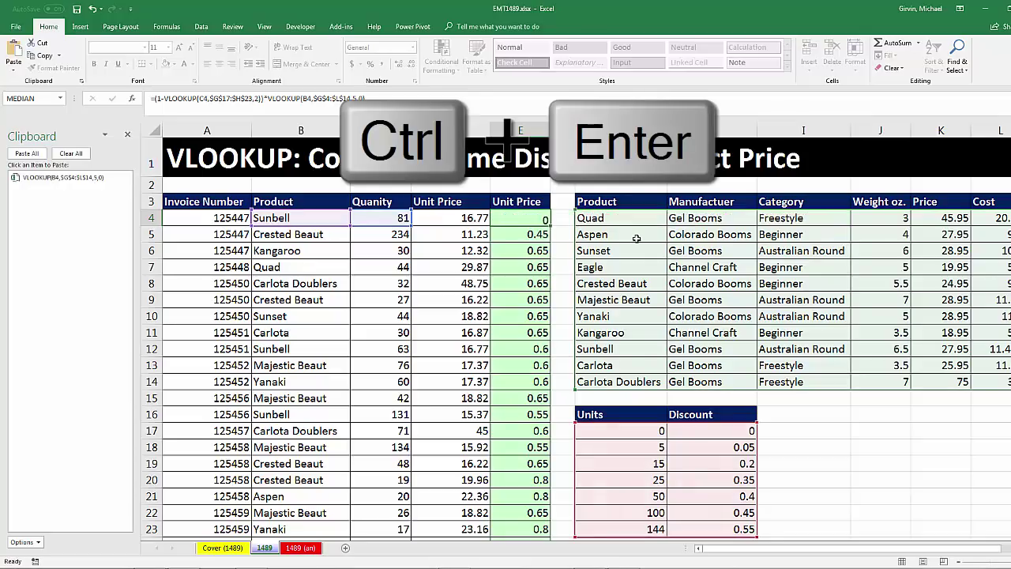
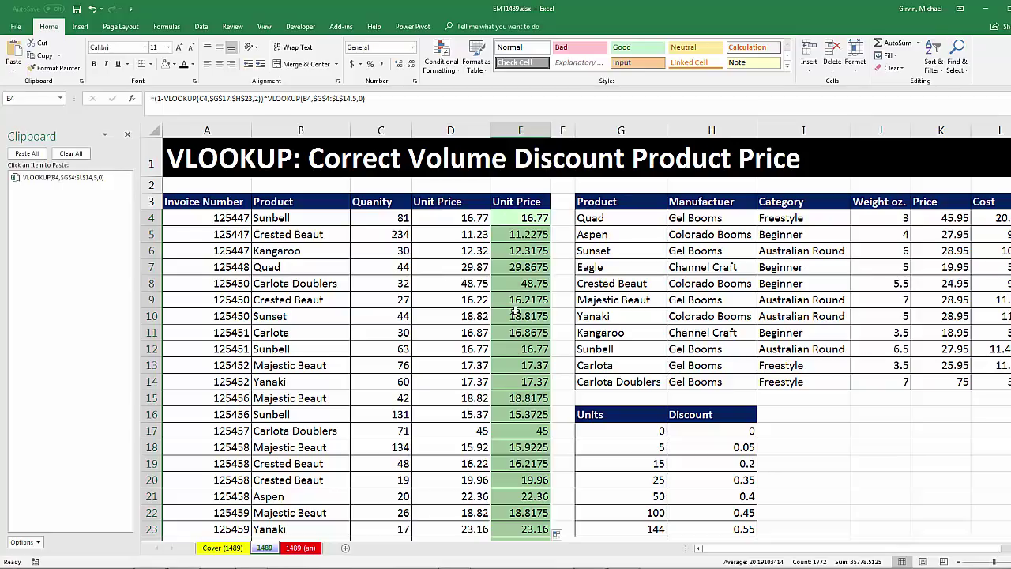
Wrap the whole E4 formula in ROUND with 2 digits and enter it throughout the selected Unit Price column.
{"action": "key", "text": "F2"}
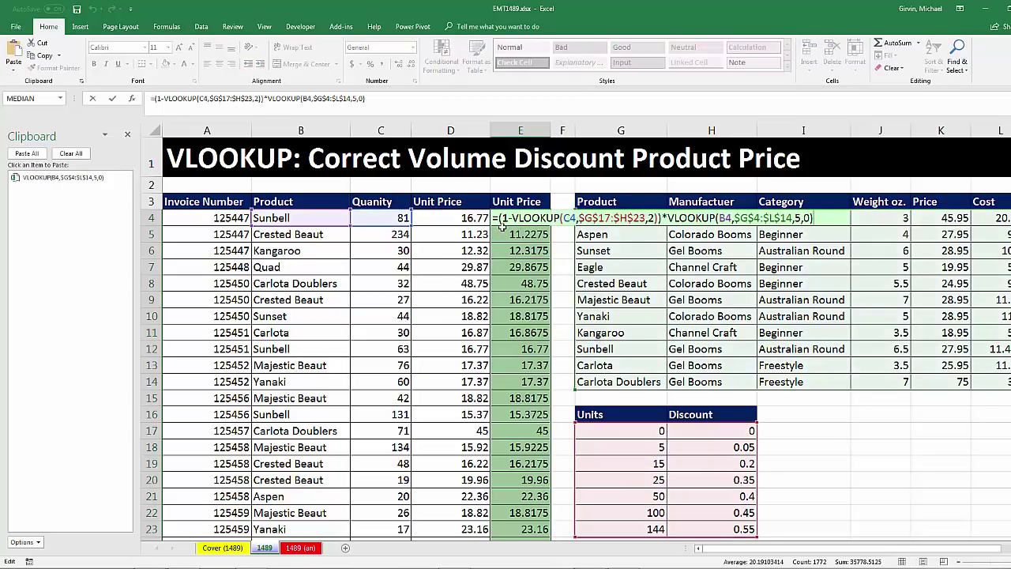
{"action": "left_click_drag", "start_coordinate": [498, 218], "coordinate": [893, 218]}
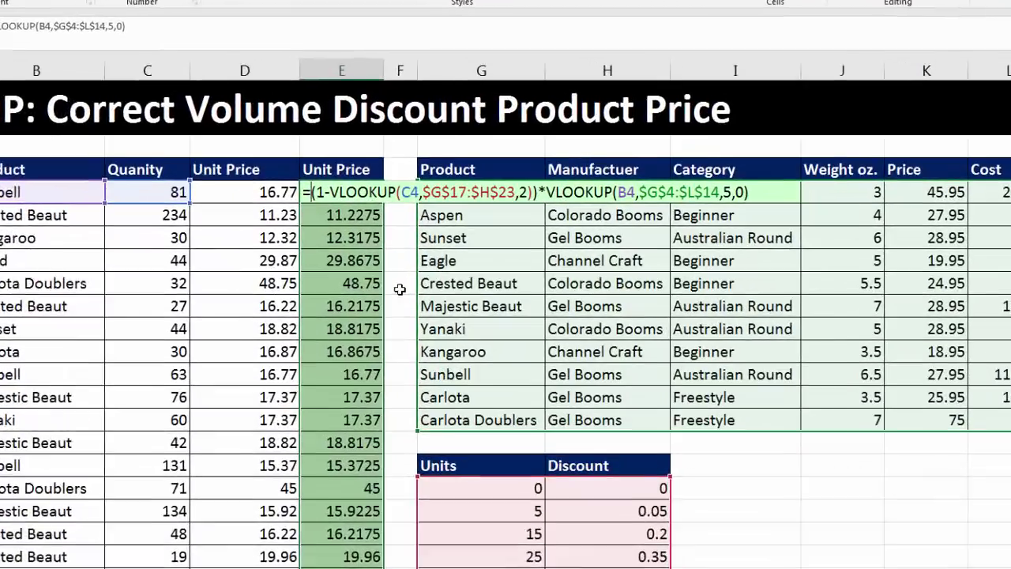
{"action": "type", "text": "rou"}
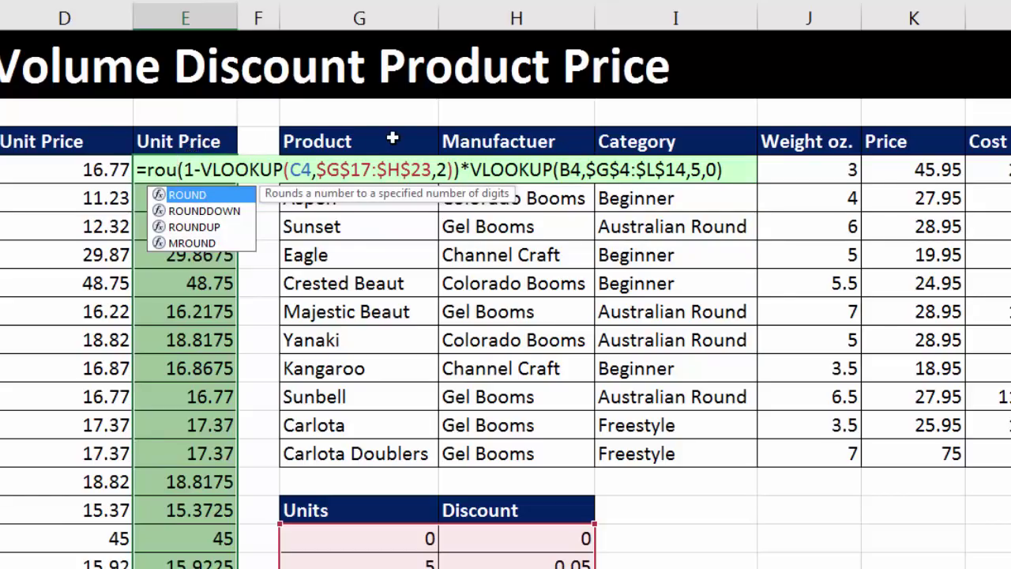
{"action": "key", "text": "Tab"}
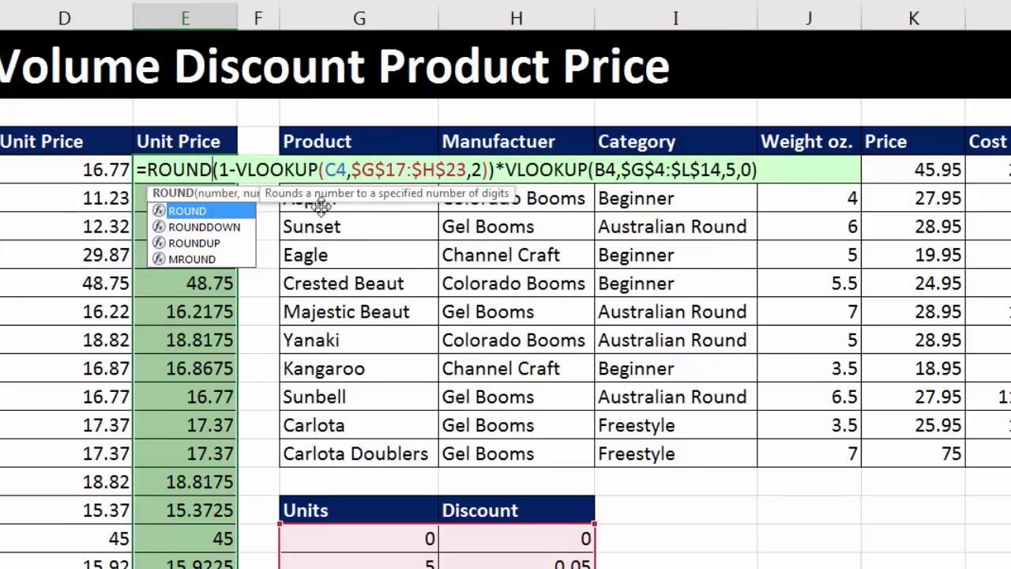
{"action": "type", "text": "("}
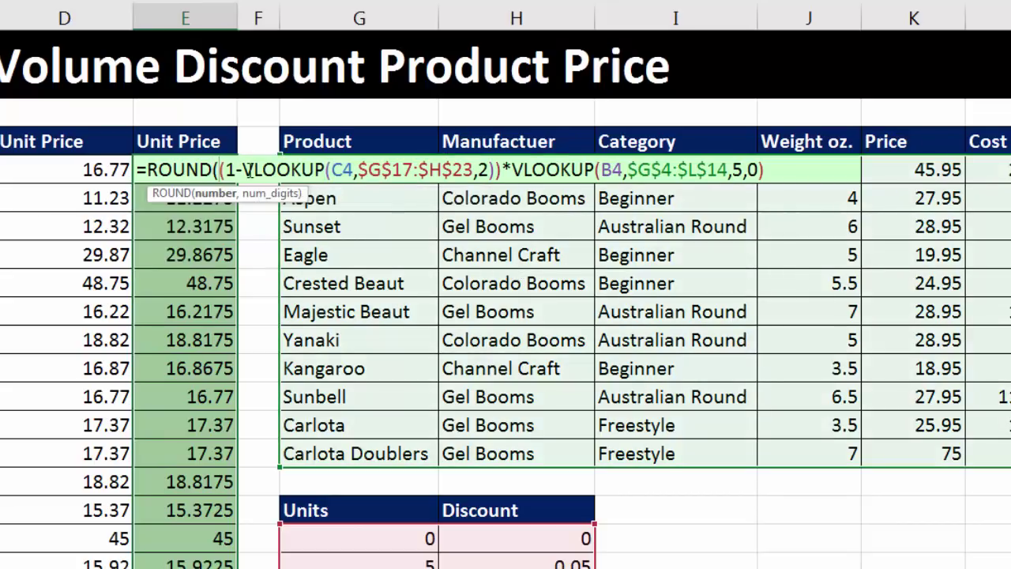
{"action": "left_click", "coordinate": [221, 193]}
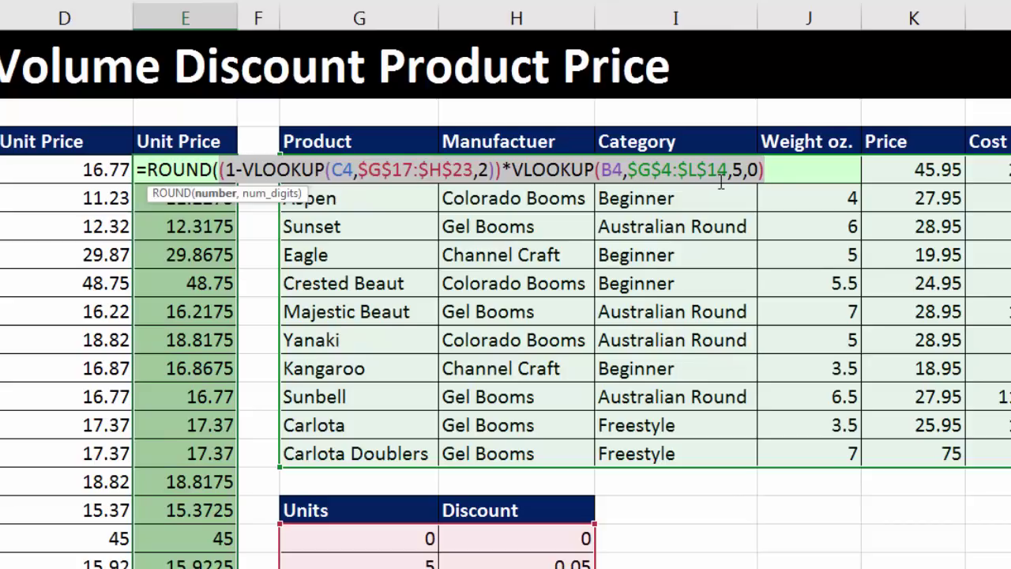
{"action": "left_click", "coordinate": [778, 171]}
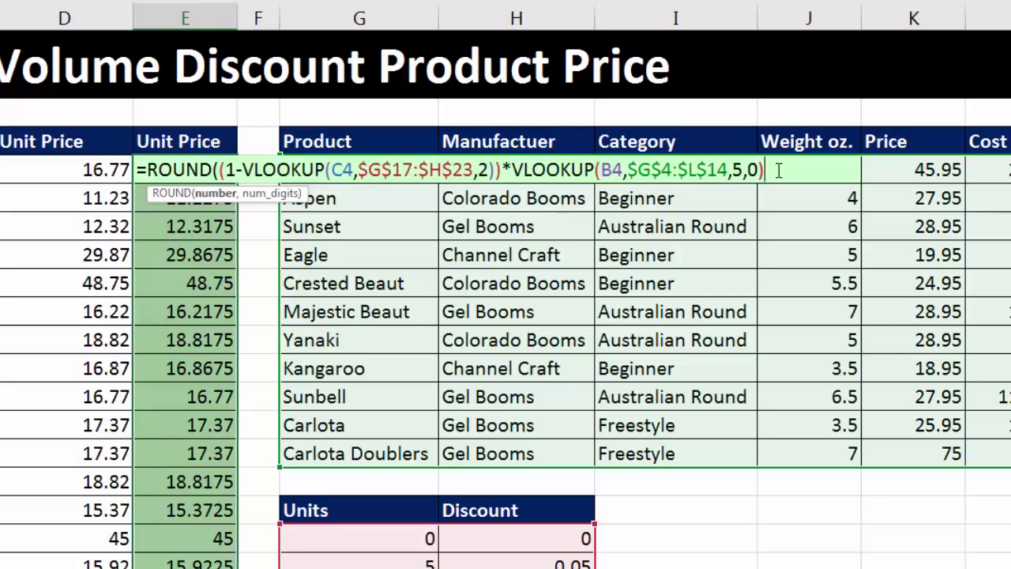
{"action": "type", "text": ","}
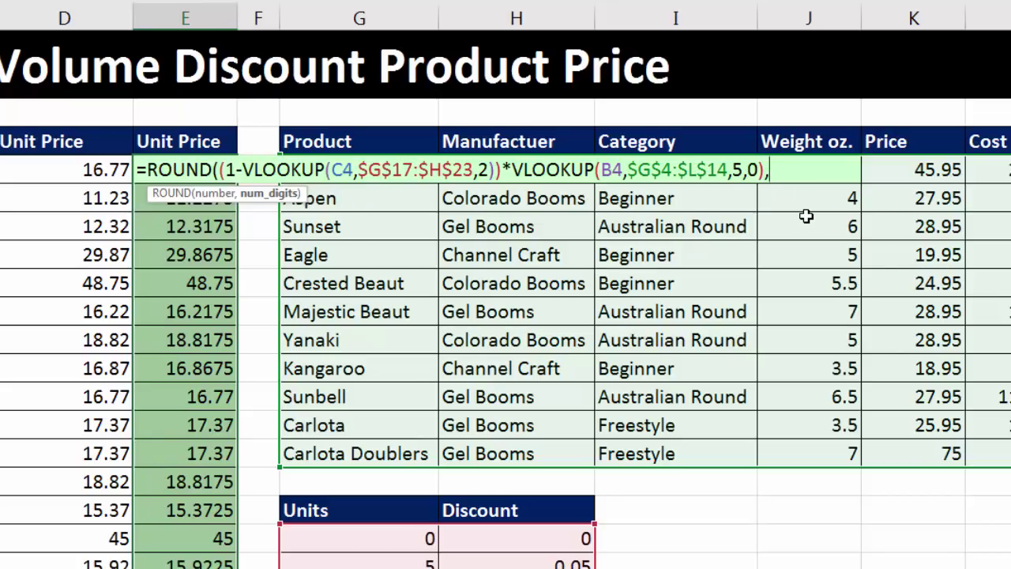
{"action": "type", "text": "2)"}
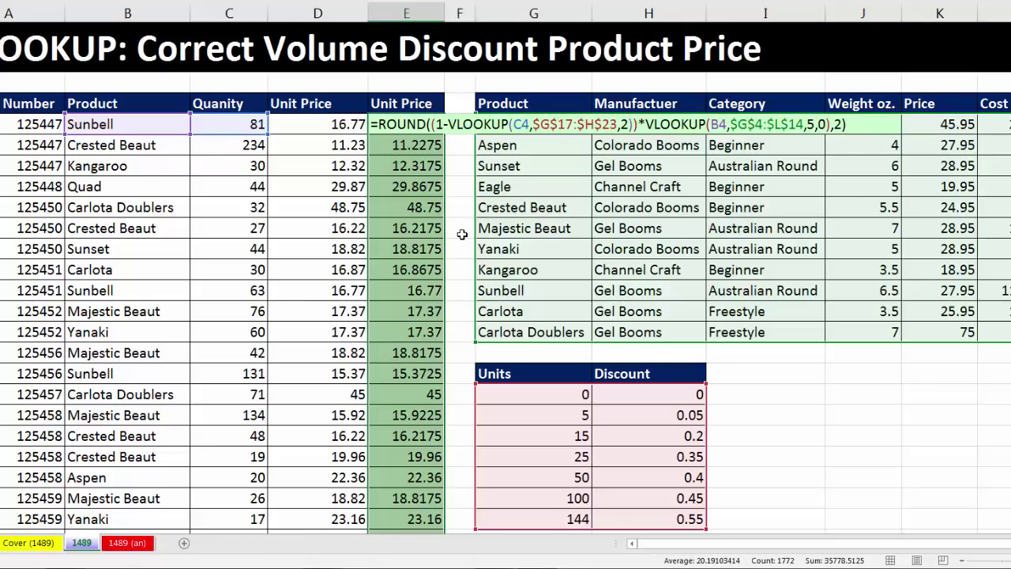
{"action": "key", "text": "ctrl+Return"}
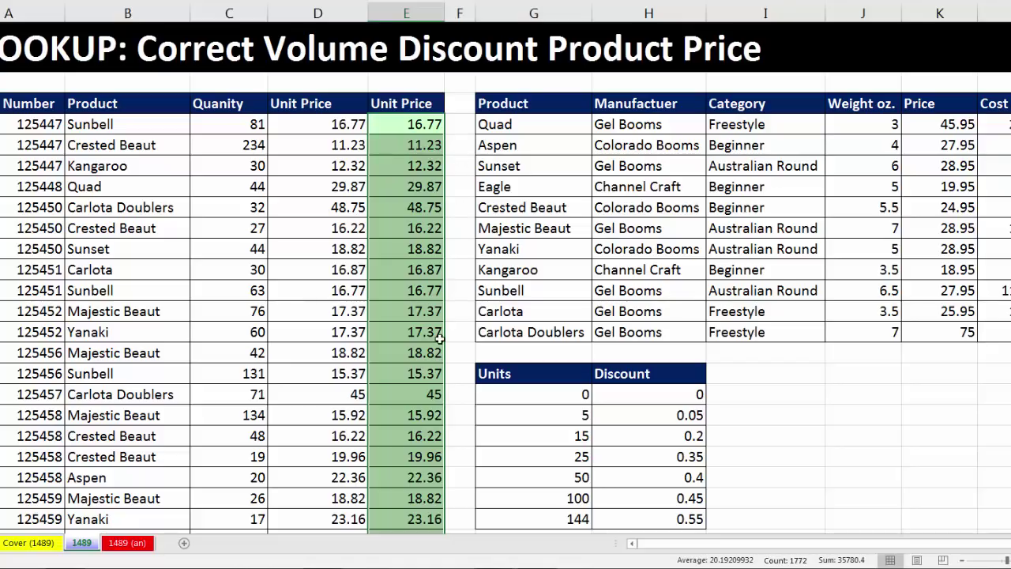
Check the cell references of the formula in the last Unit Price cell and show the finished E4 formula in edit mode.
{"action": "key", "text": "ctrl+Down"}
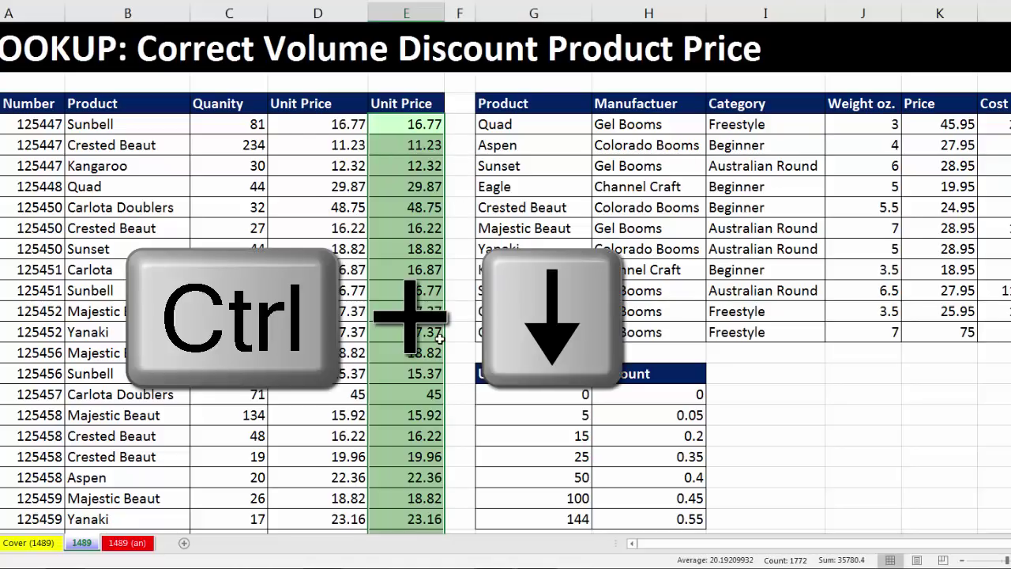
{"action": "key", "text": "F2"}
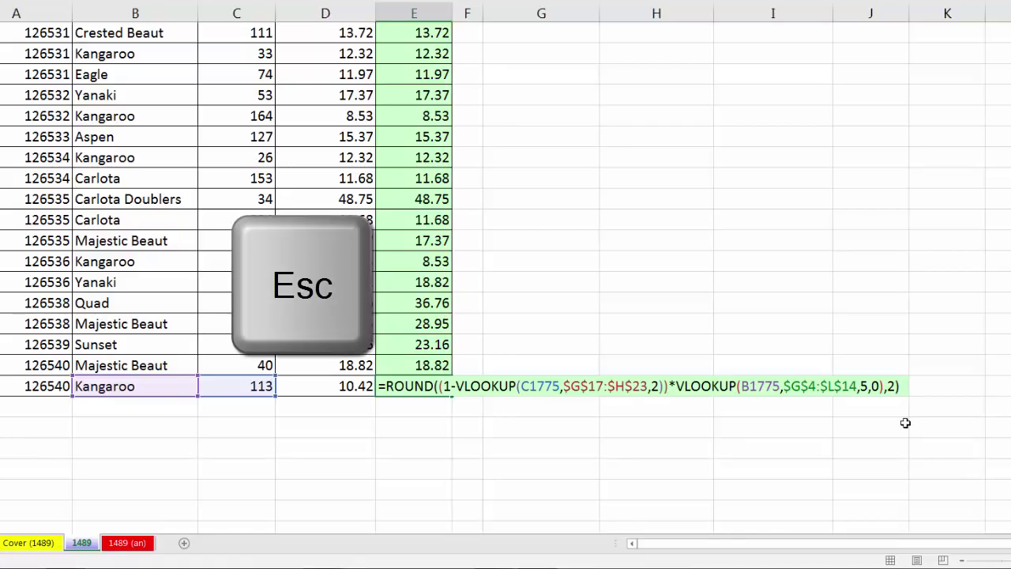
{"action": "key", "text": "Escape"}
{"action": "key", "text": "ctrl+Home"}
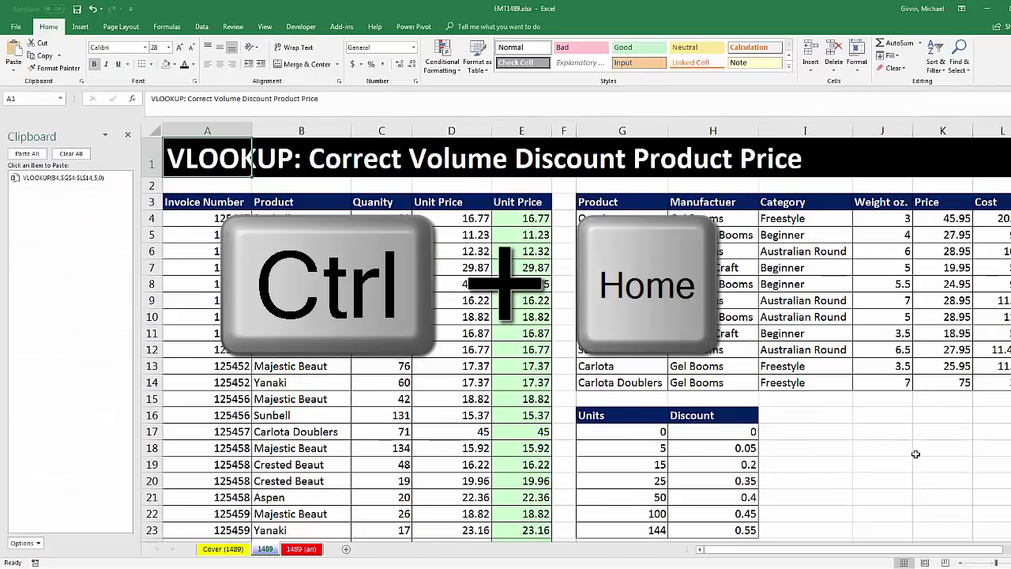
{"action": "left_click", "coordinate": [524, 224]}
{"action": "key", "text": "F2"}
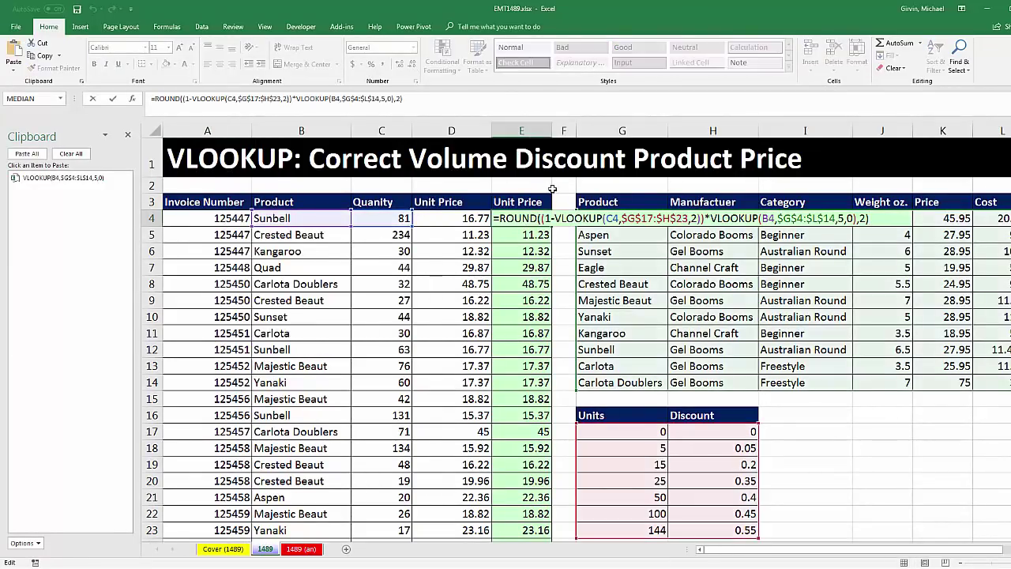